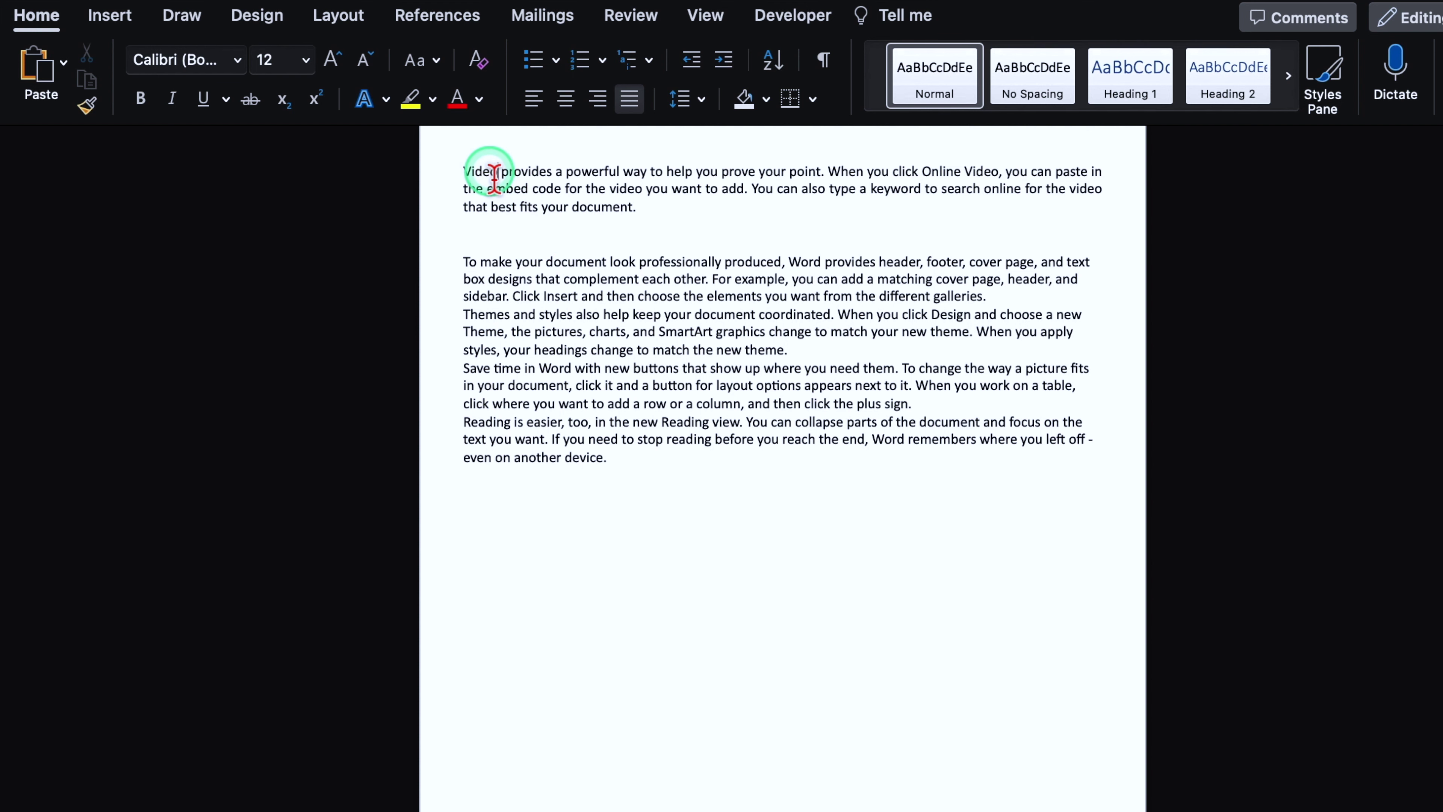
- Make the first word "Video" bold and remove the bold formatting again
double_click(478, 172)
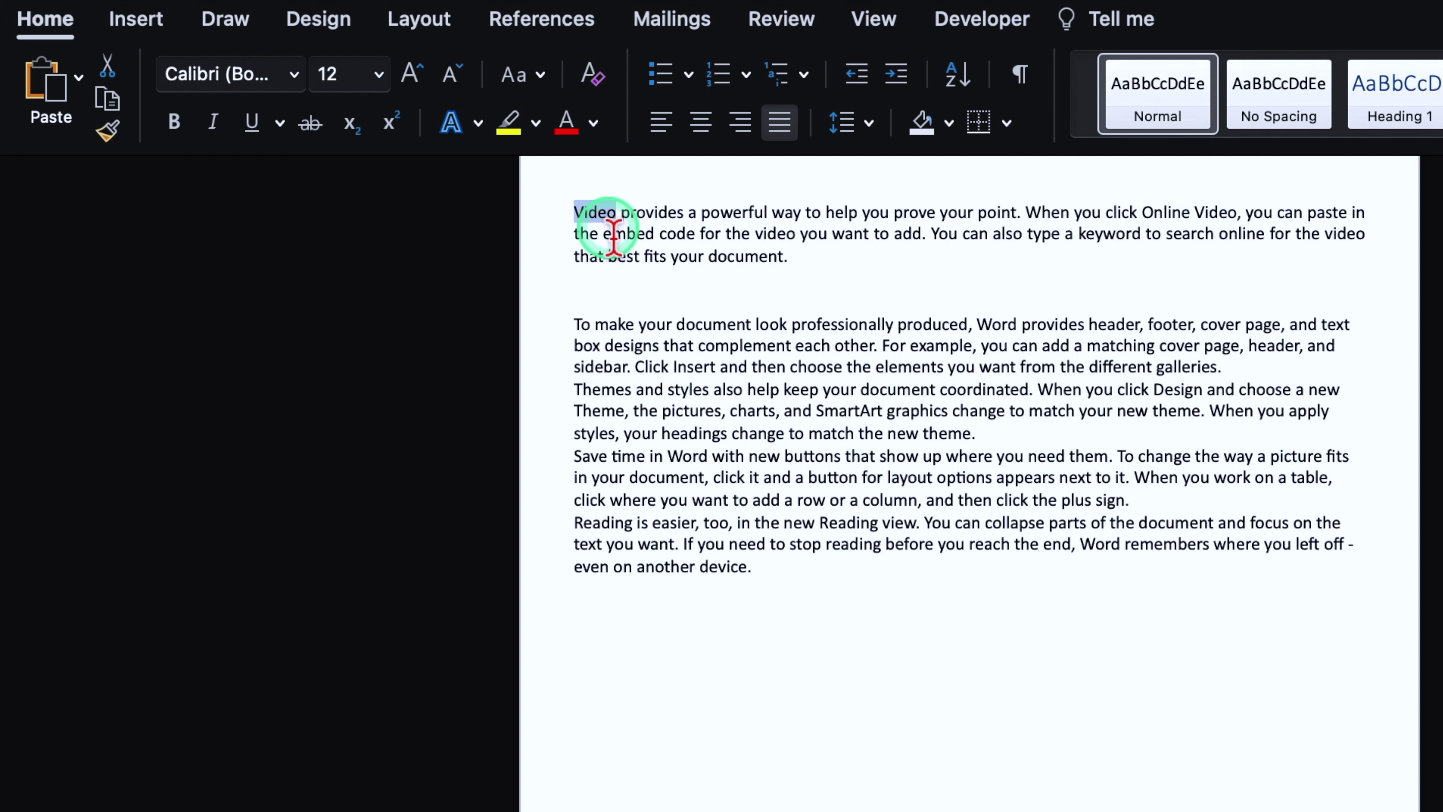
left_click(611, 227)
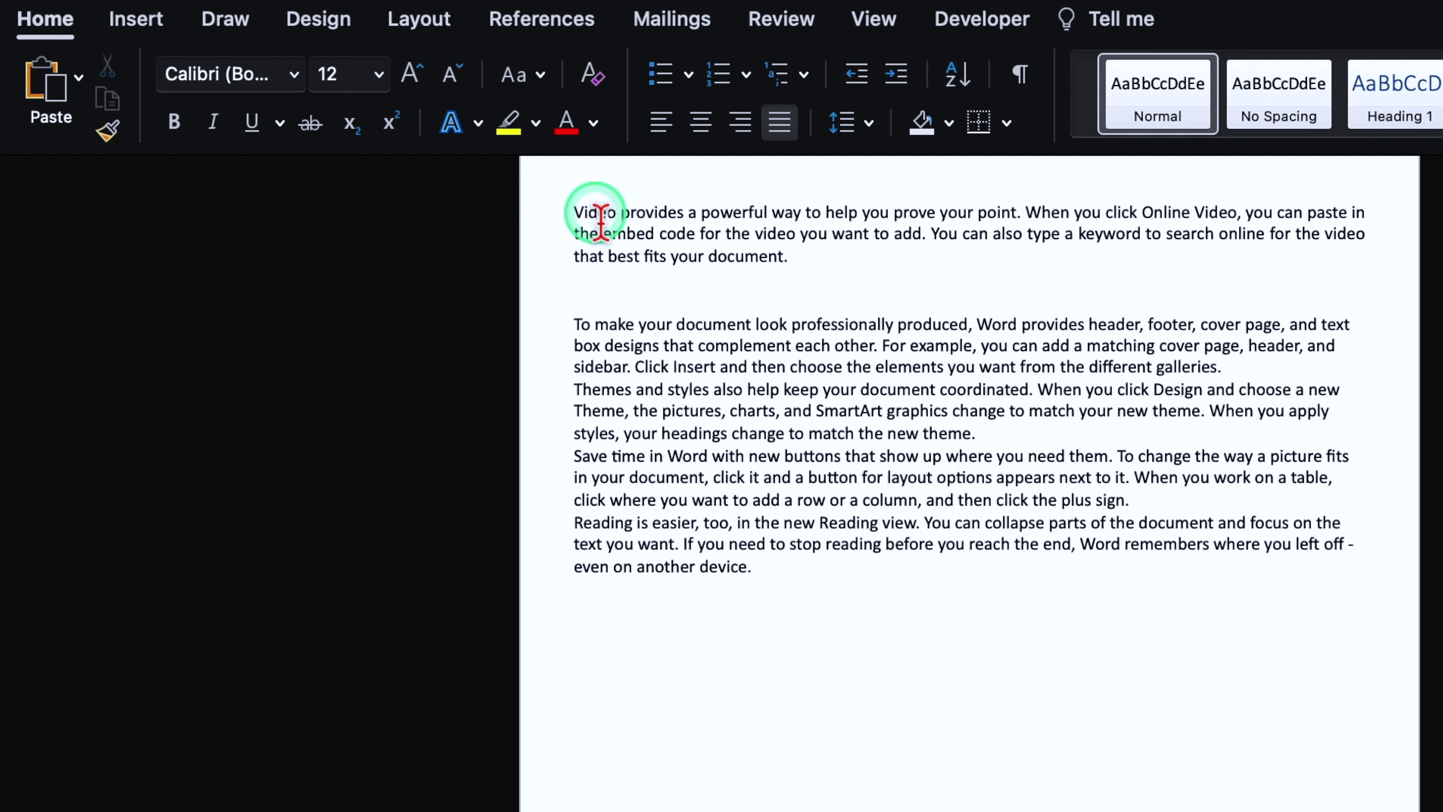
double_click(601, 220)
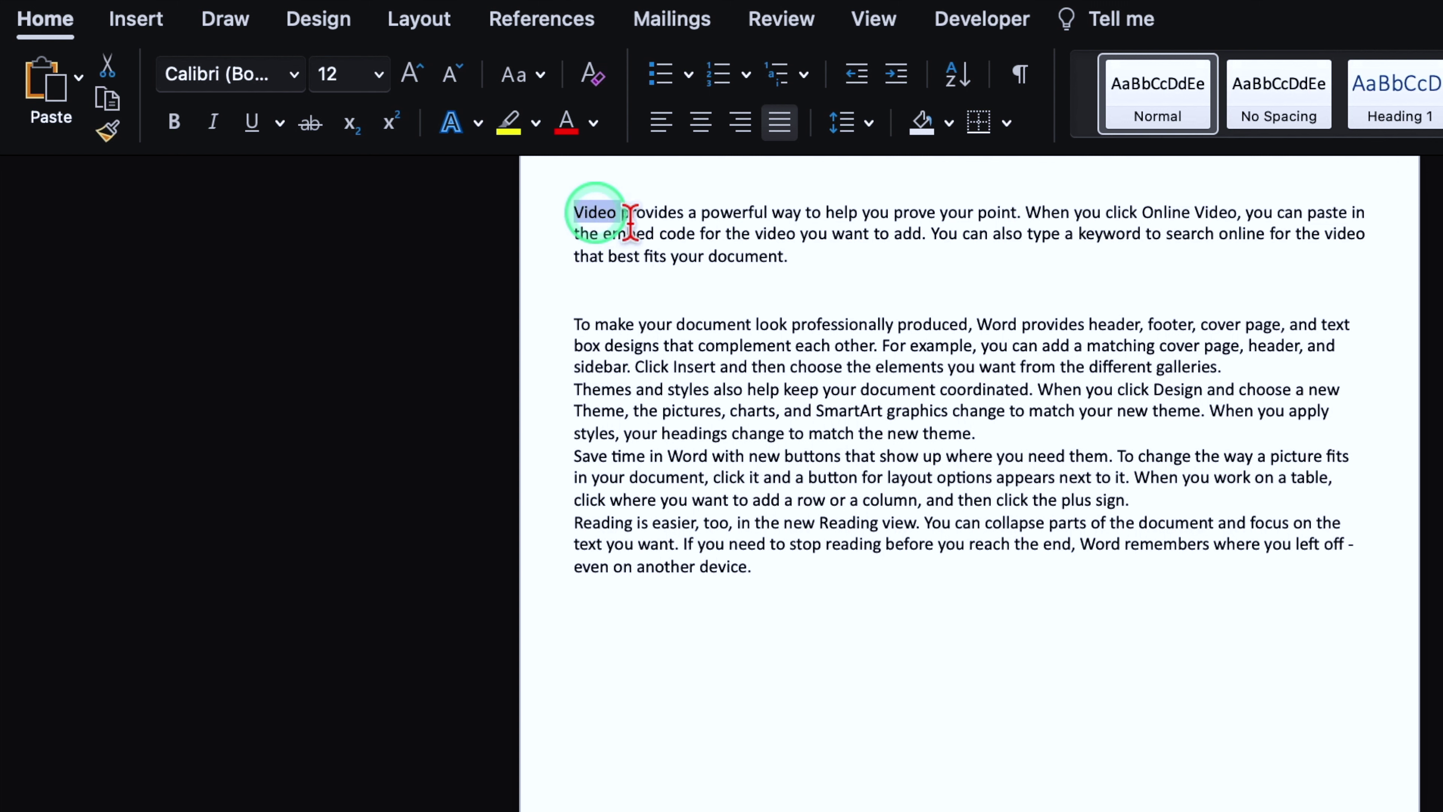
left_click(174, 121)
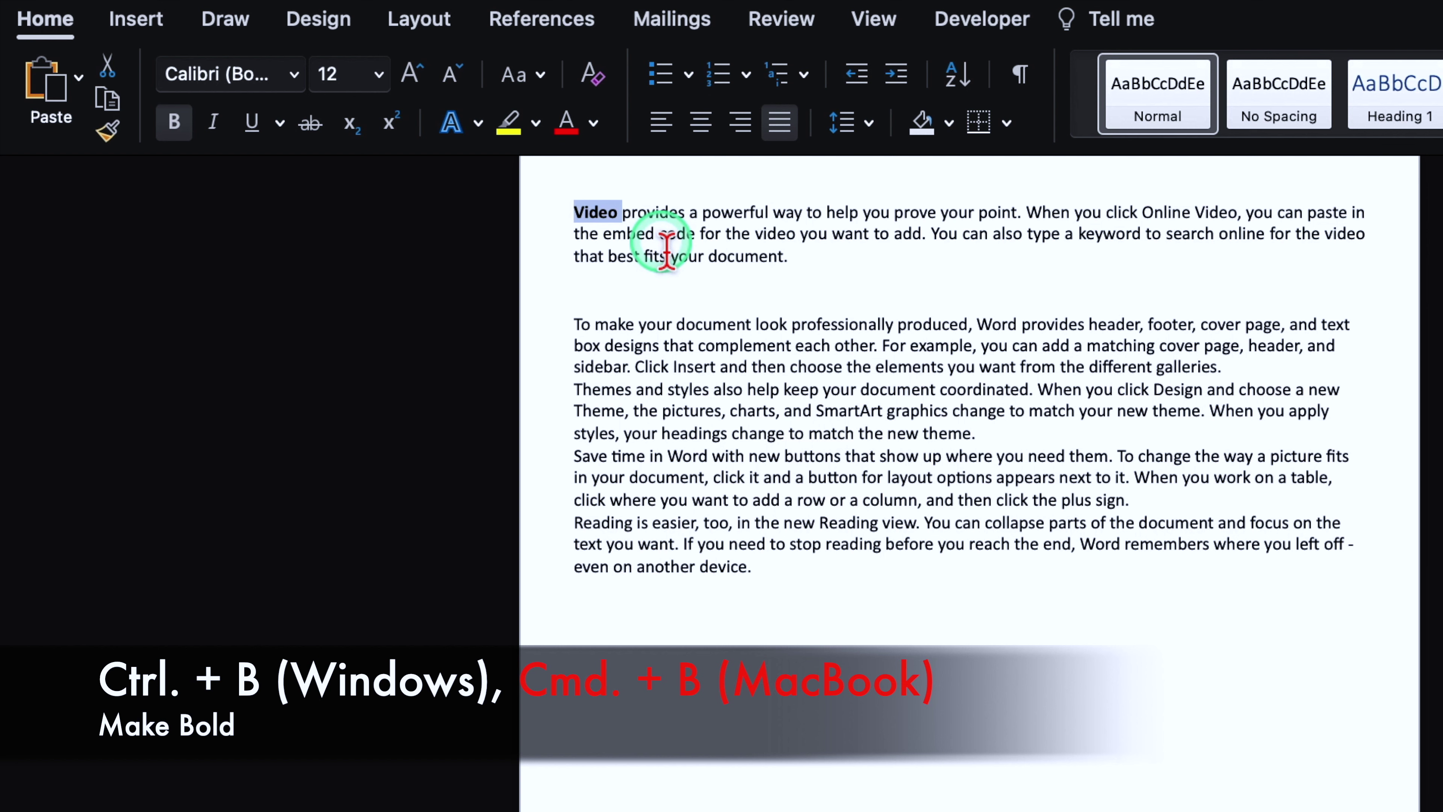
key("ctrl+b")
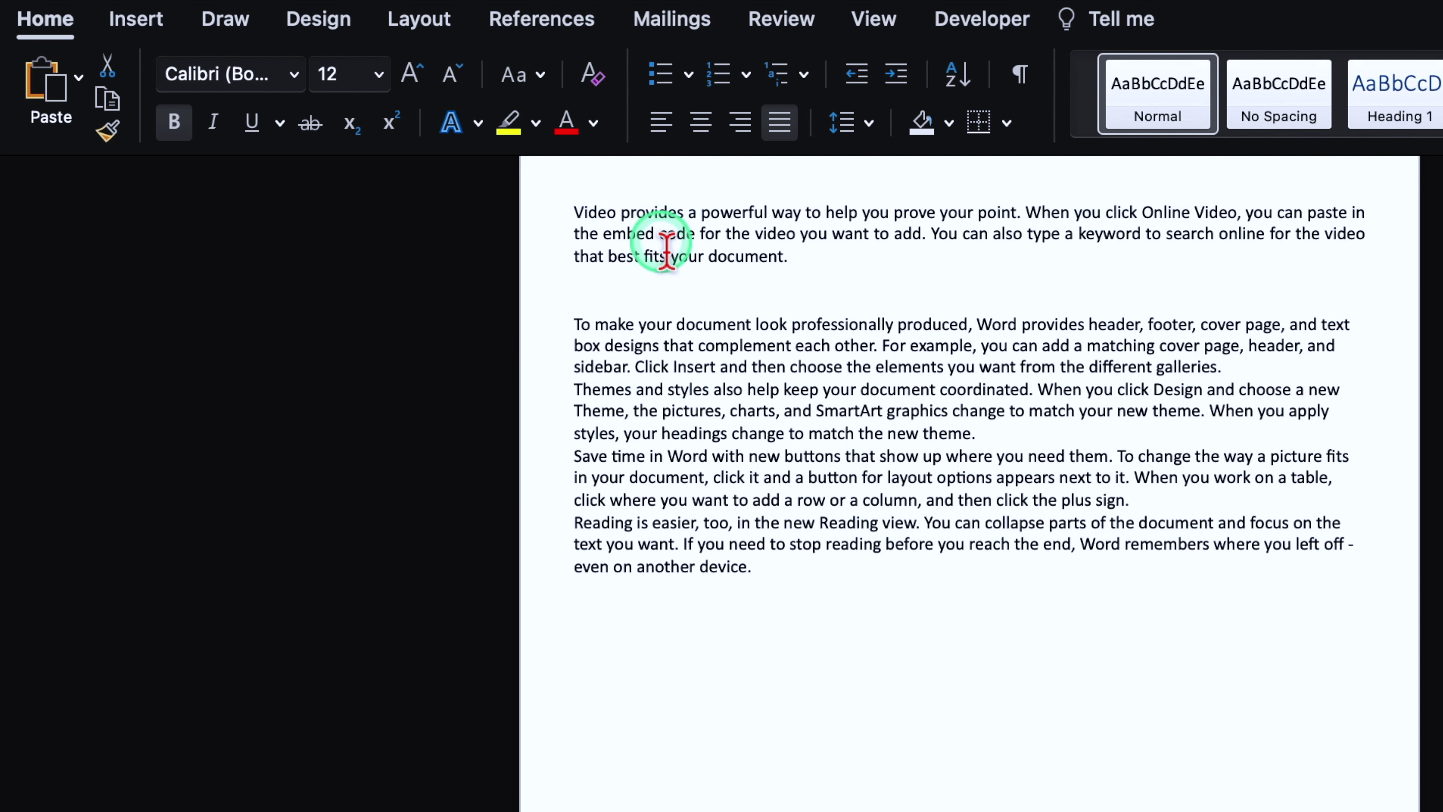
left_click(692, 244)
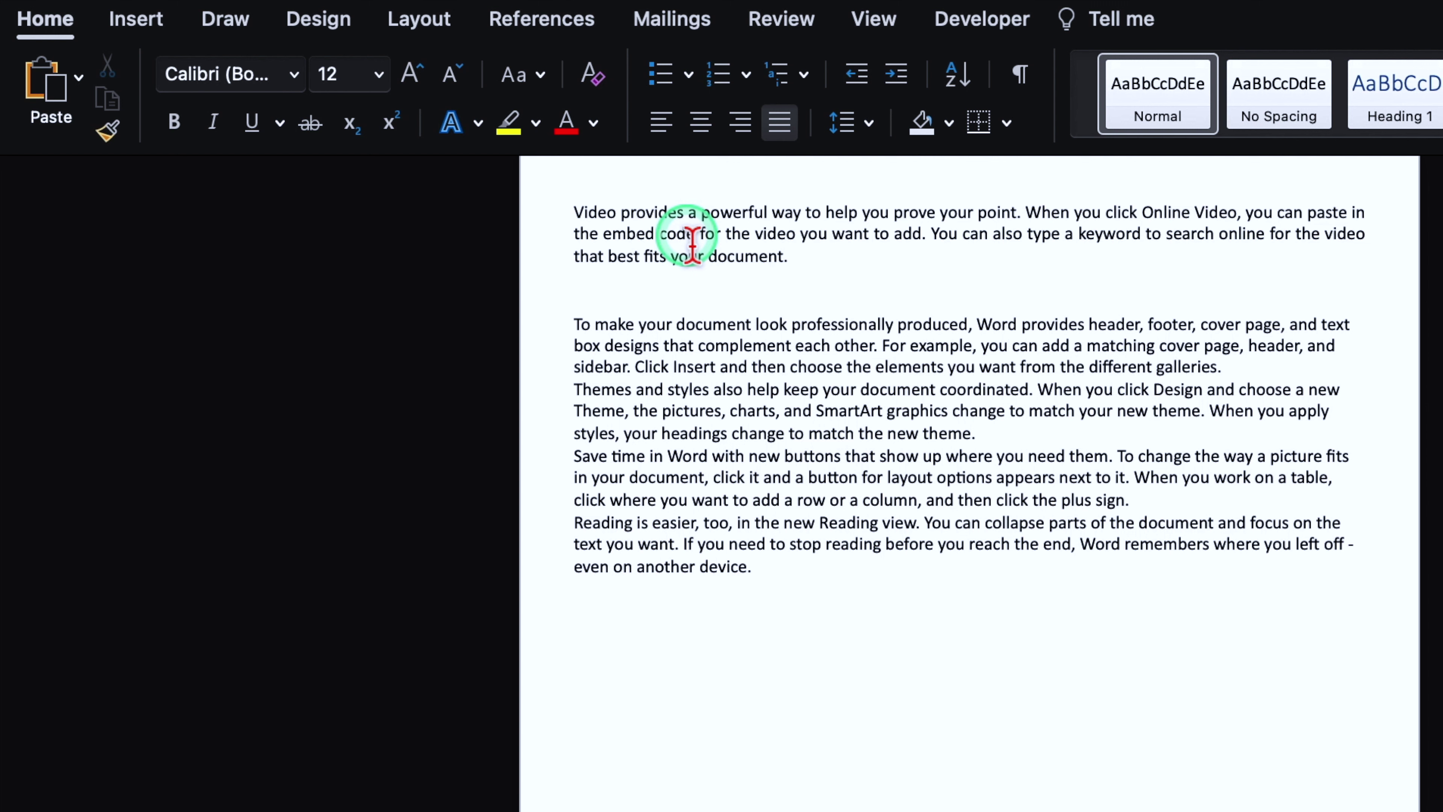
- Select the first, second and last whole paragraphs one after another
triple_click(692, 245)
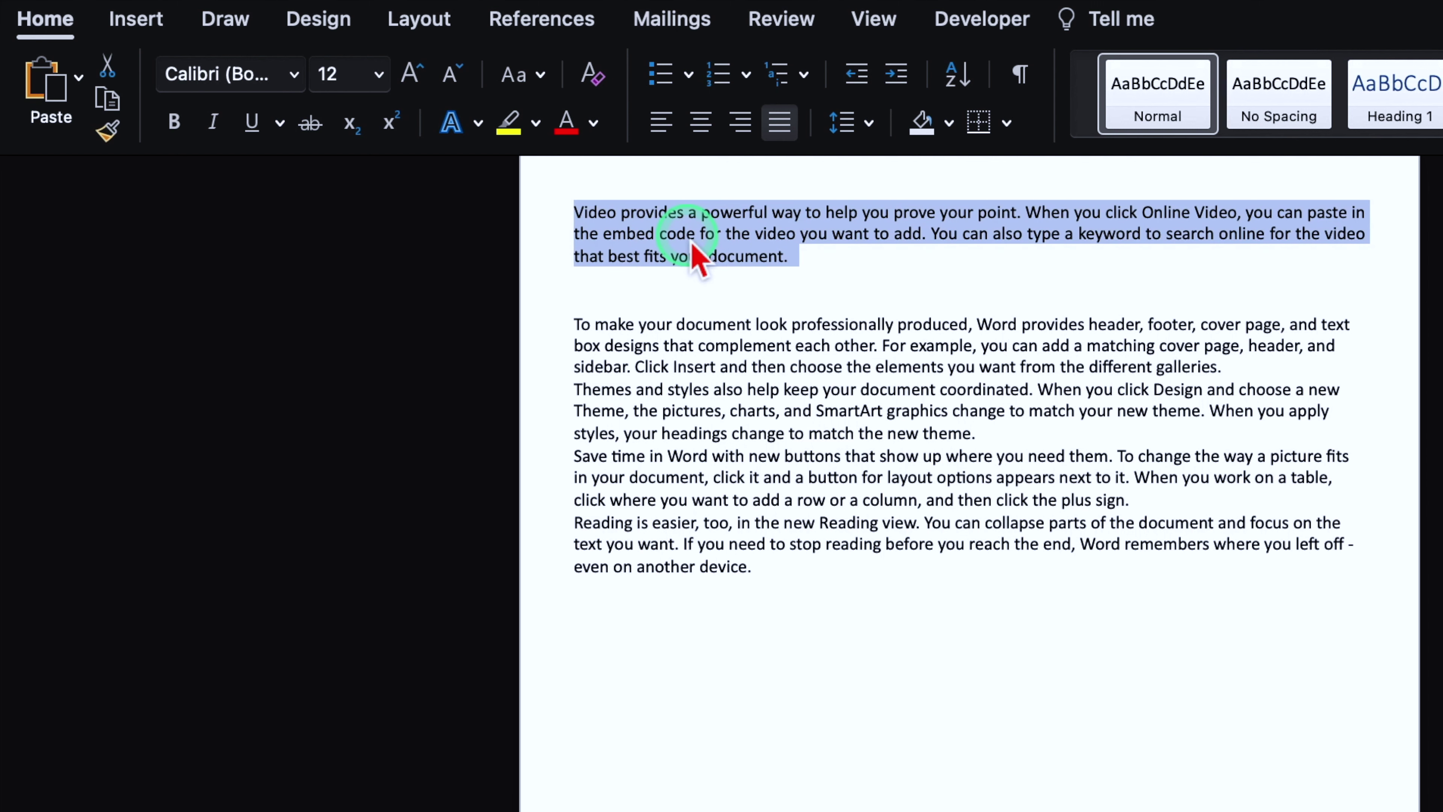
left_click(708, 359)
triple_click(711, 365)
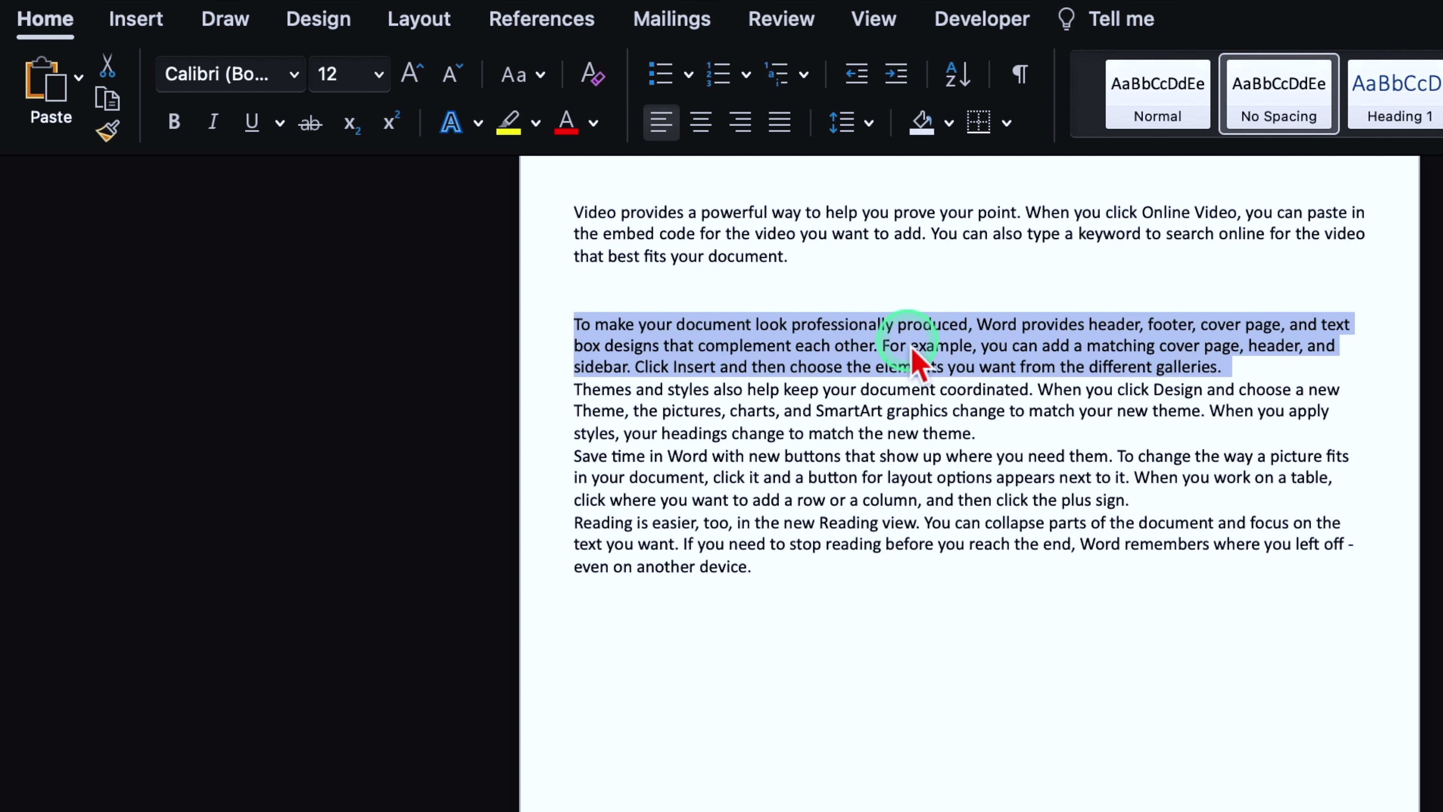
triple_click(975, 540)
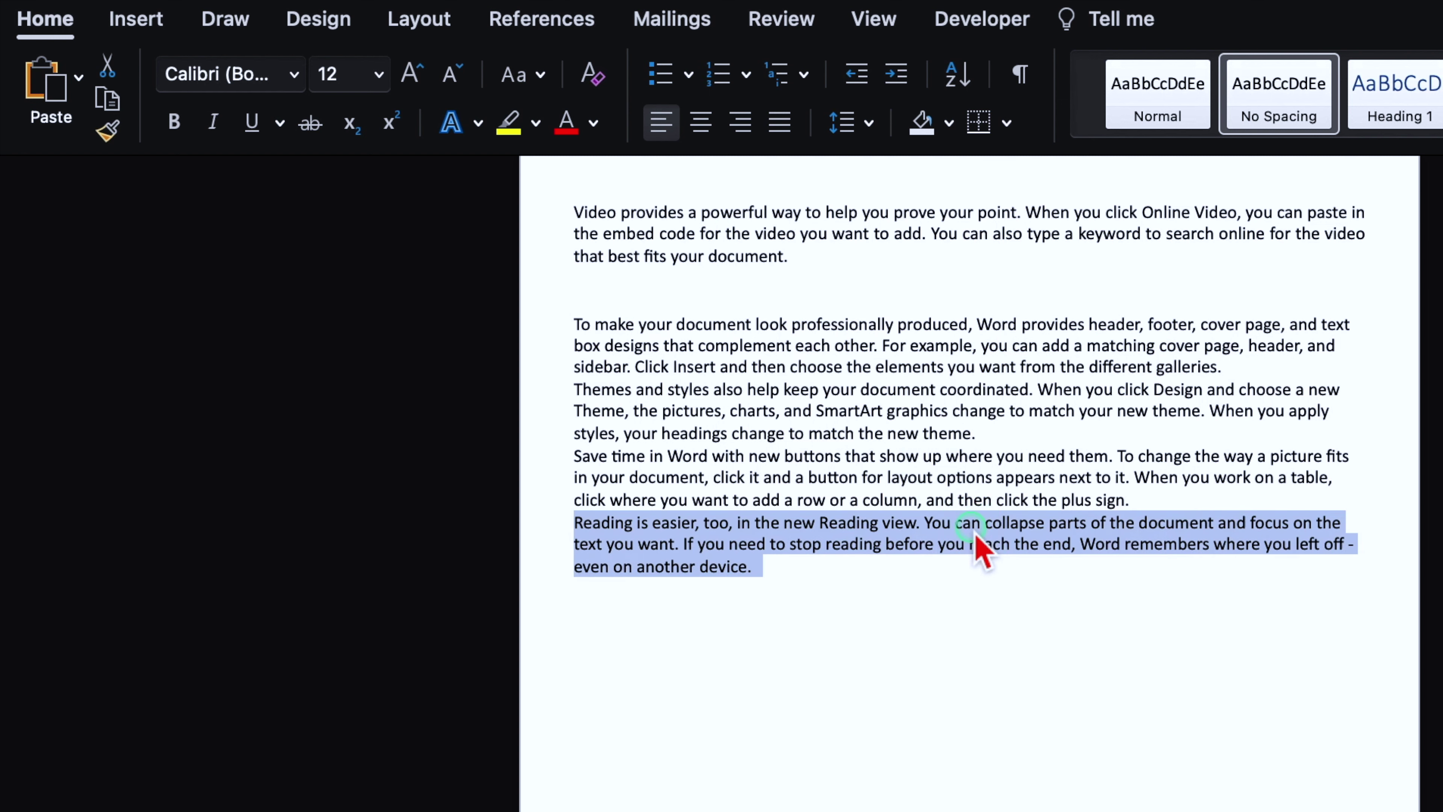
- Select single lines of the first paragraph: the last line from its start, and the first line from its start and from its end
left_click(636, 477)
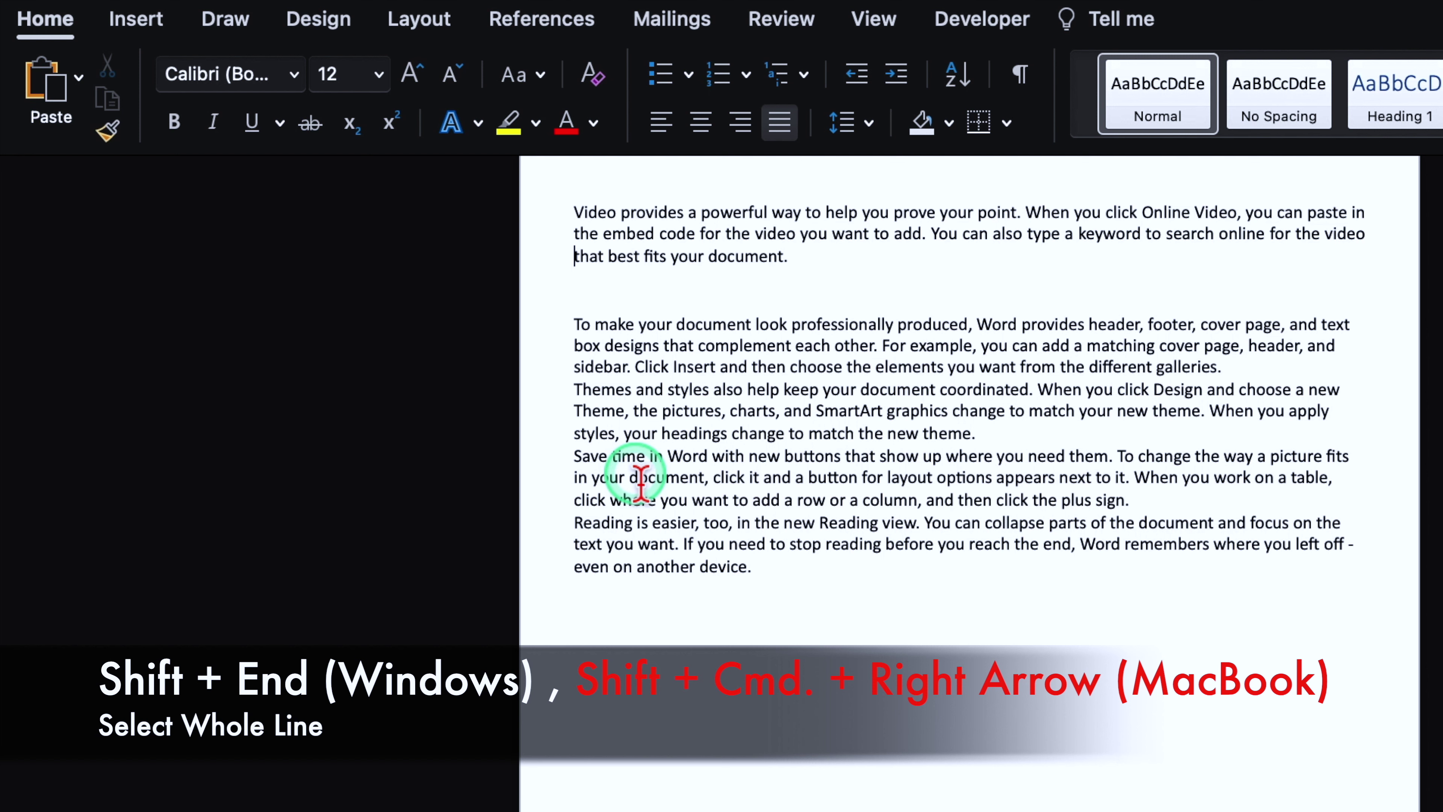
key("shift+super+Right")
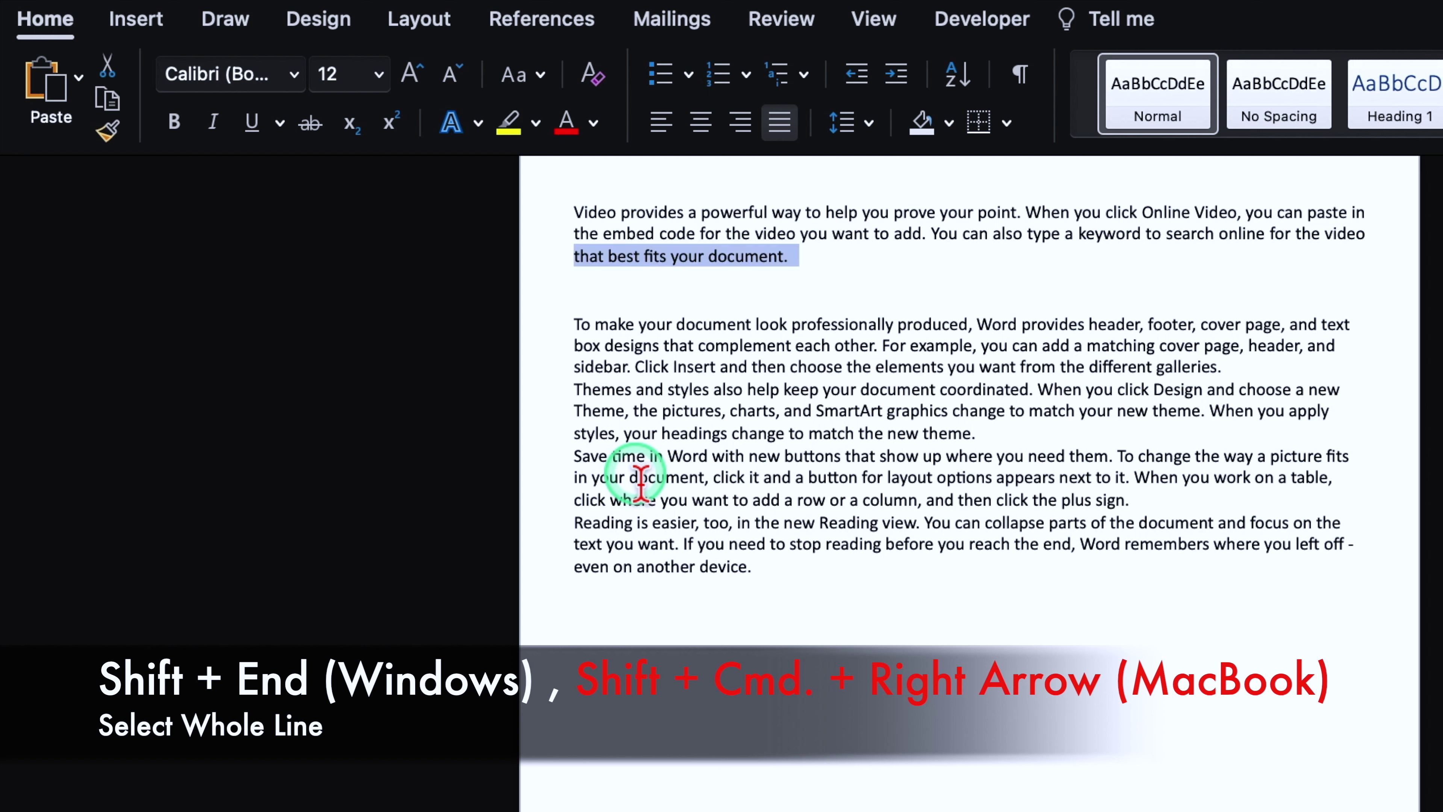
left_click(583, 222)
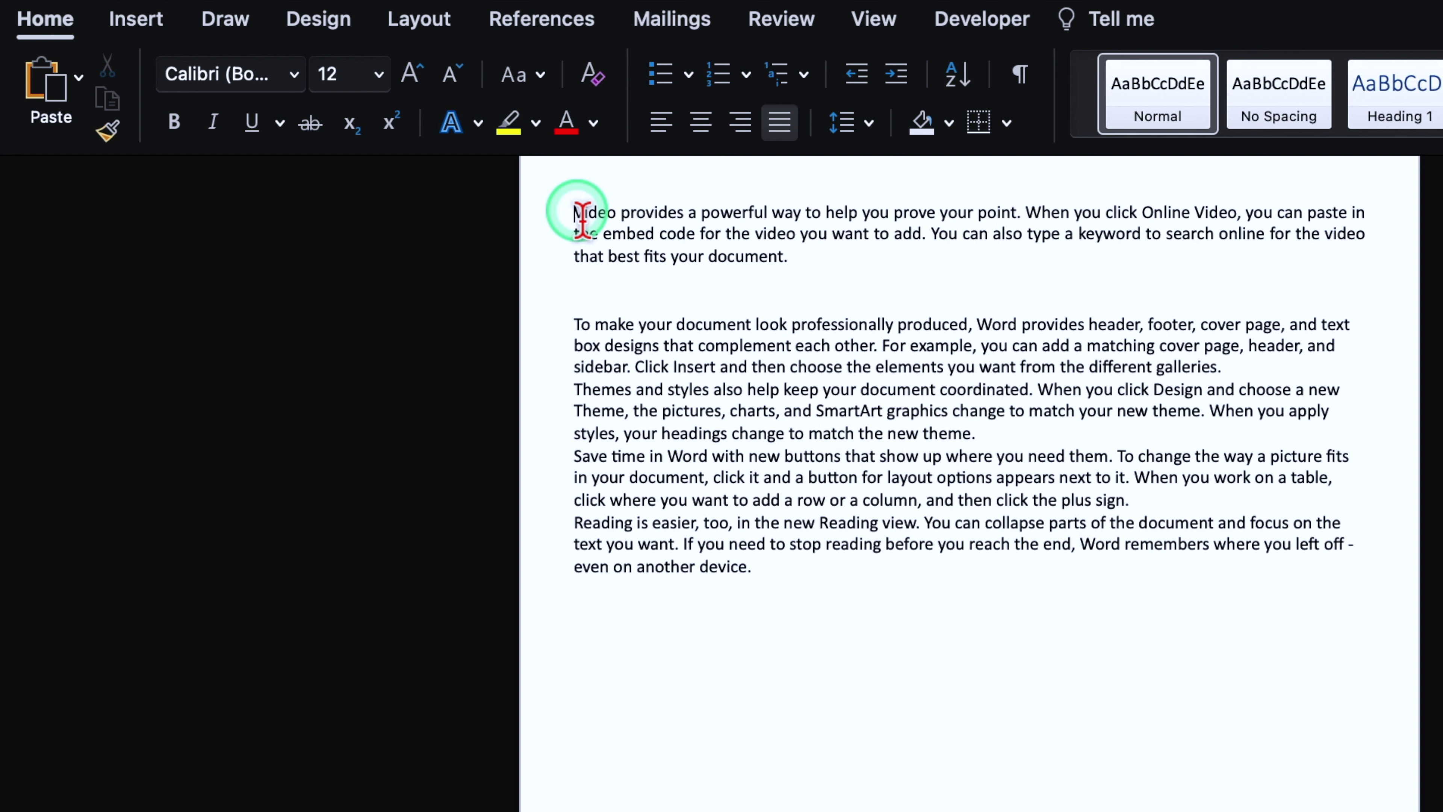
key("shift+super+Right")
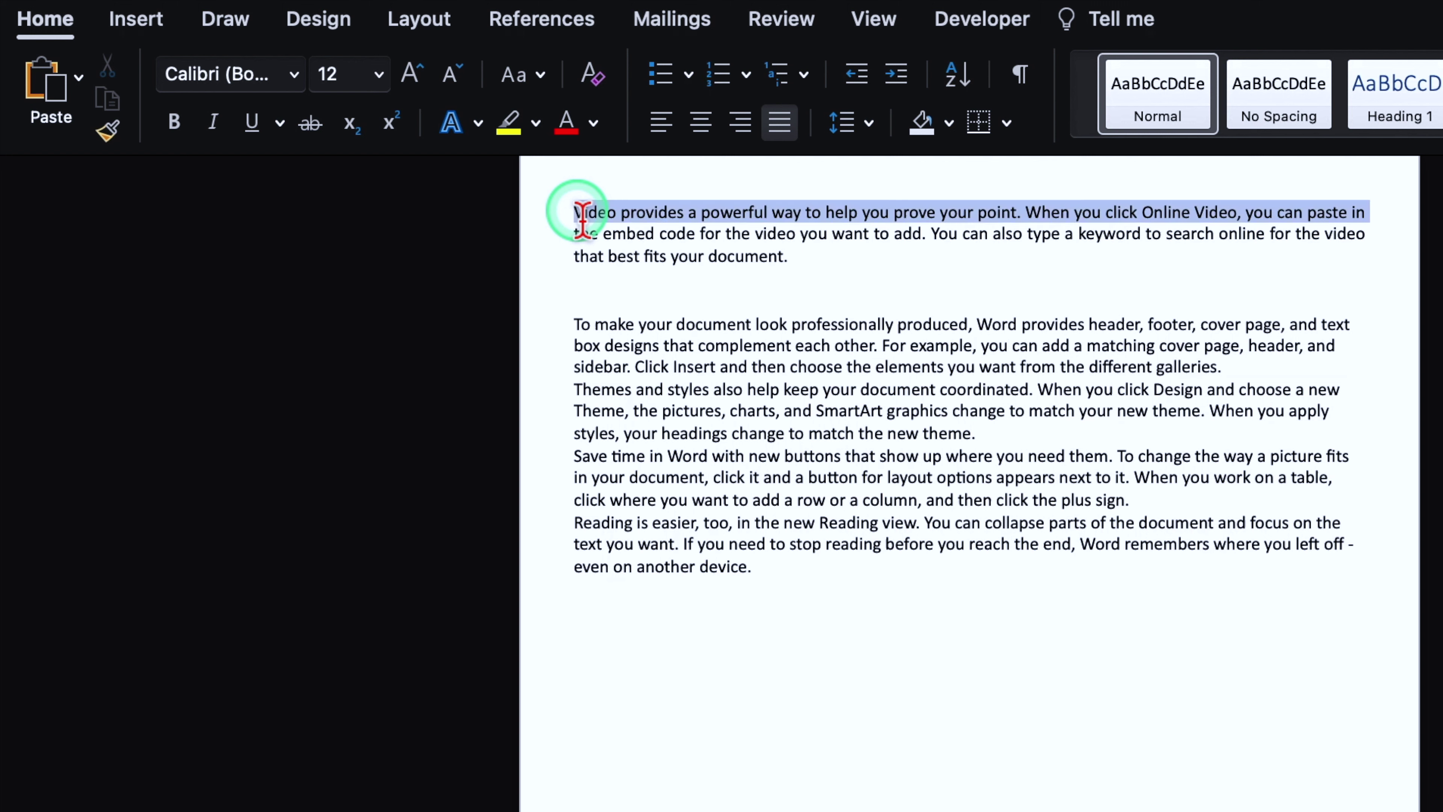
left_click(1369, 222)
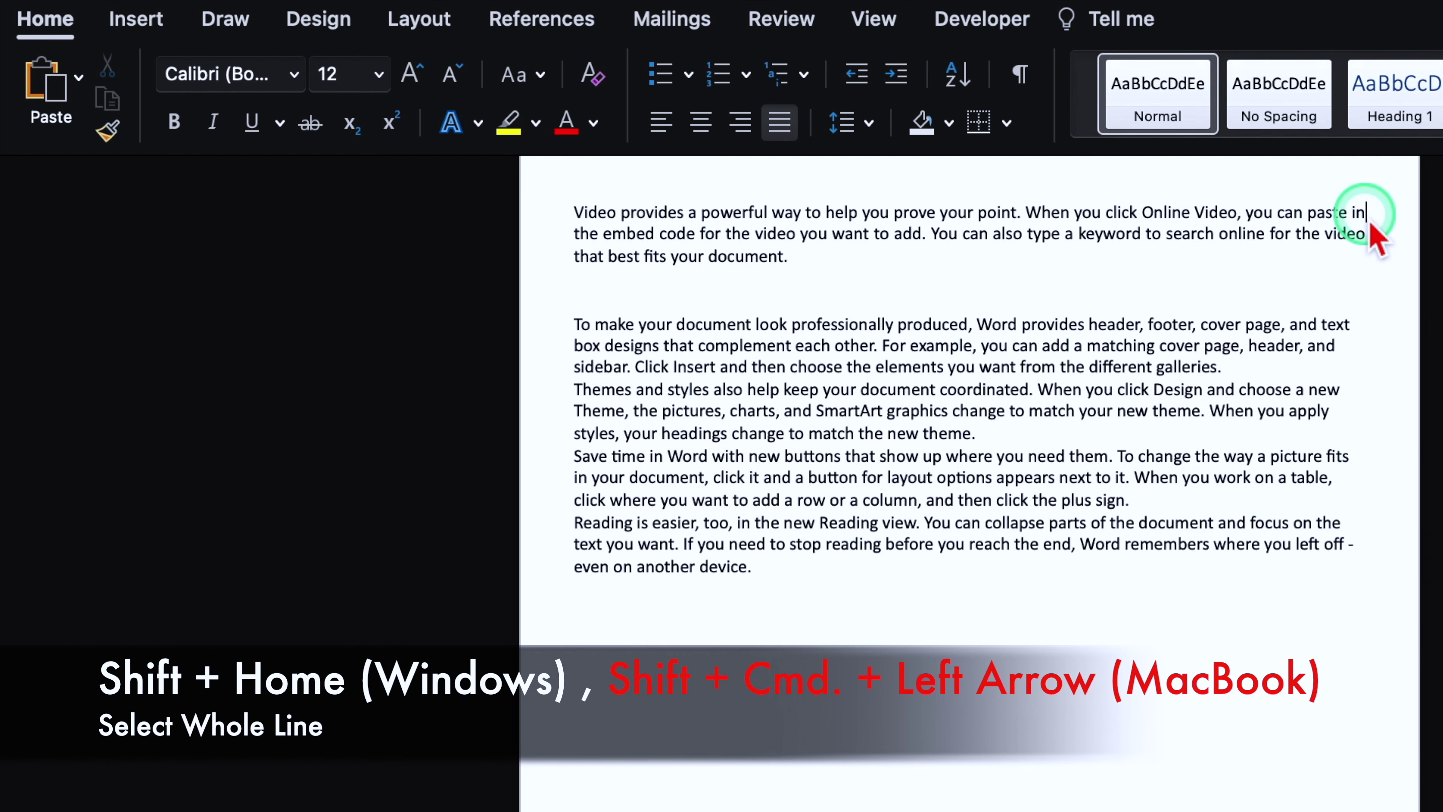
left_click(1376, 221)
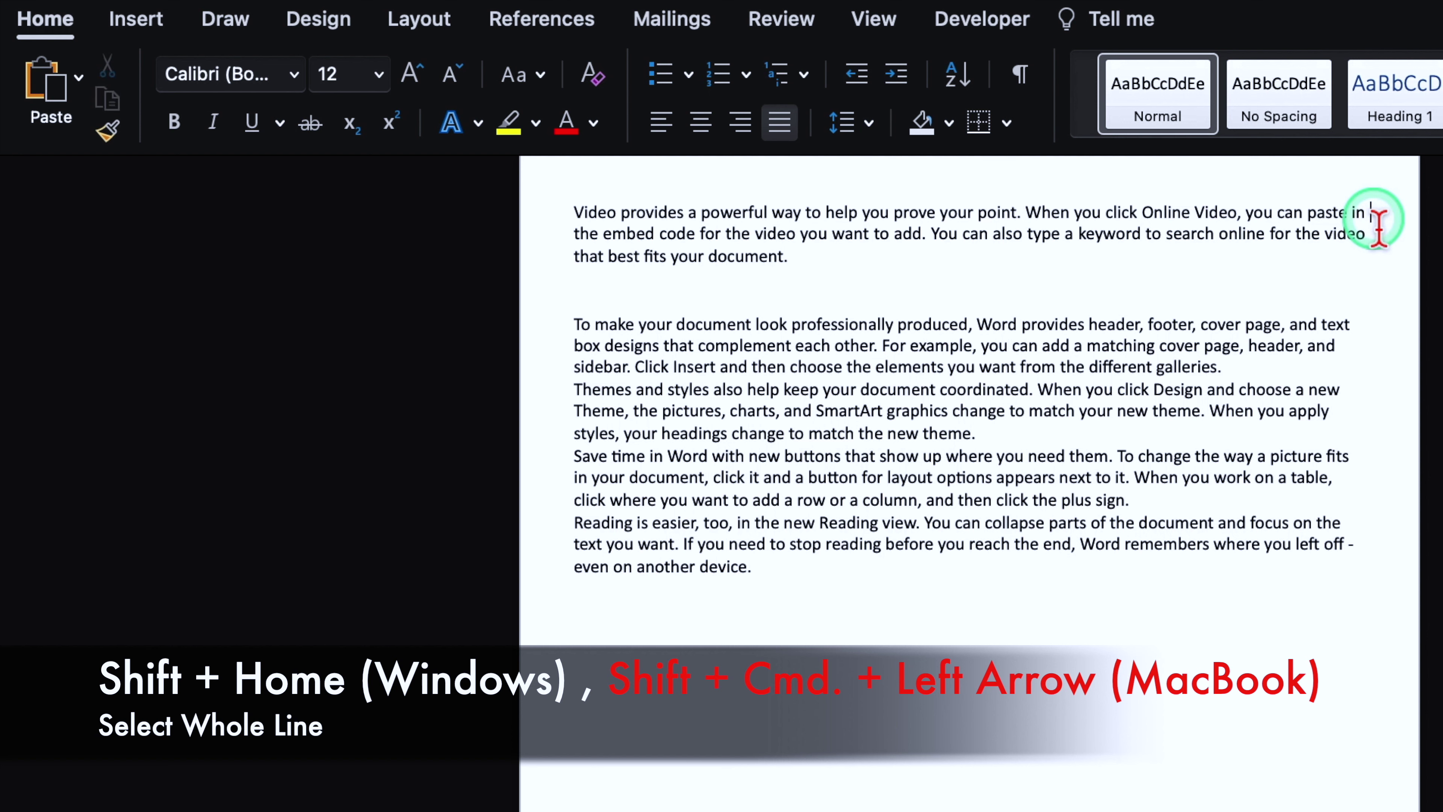
key("shift+super+Left")
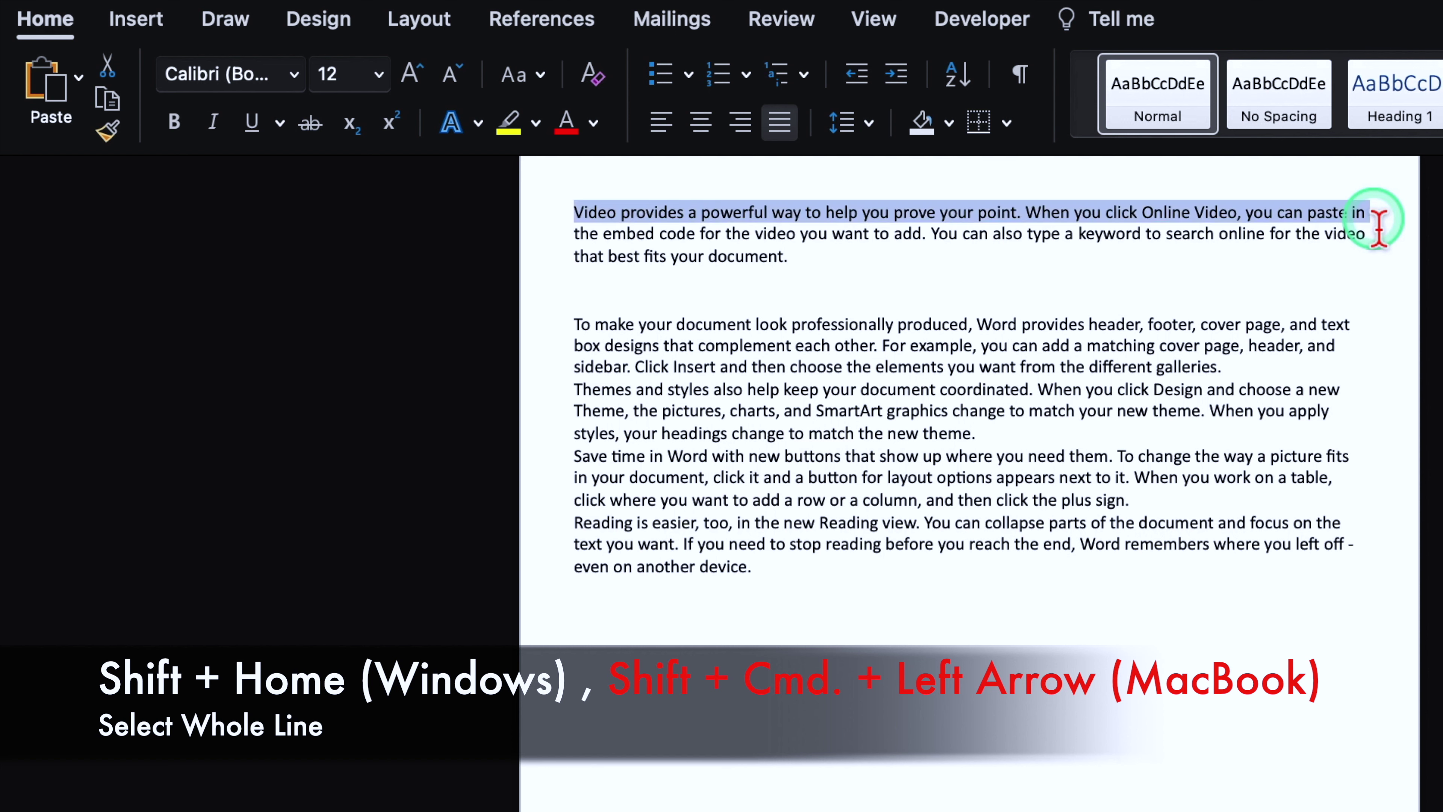
left_click(645, 216)
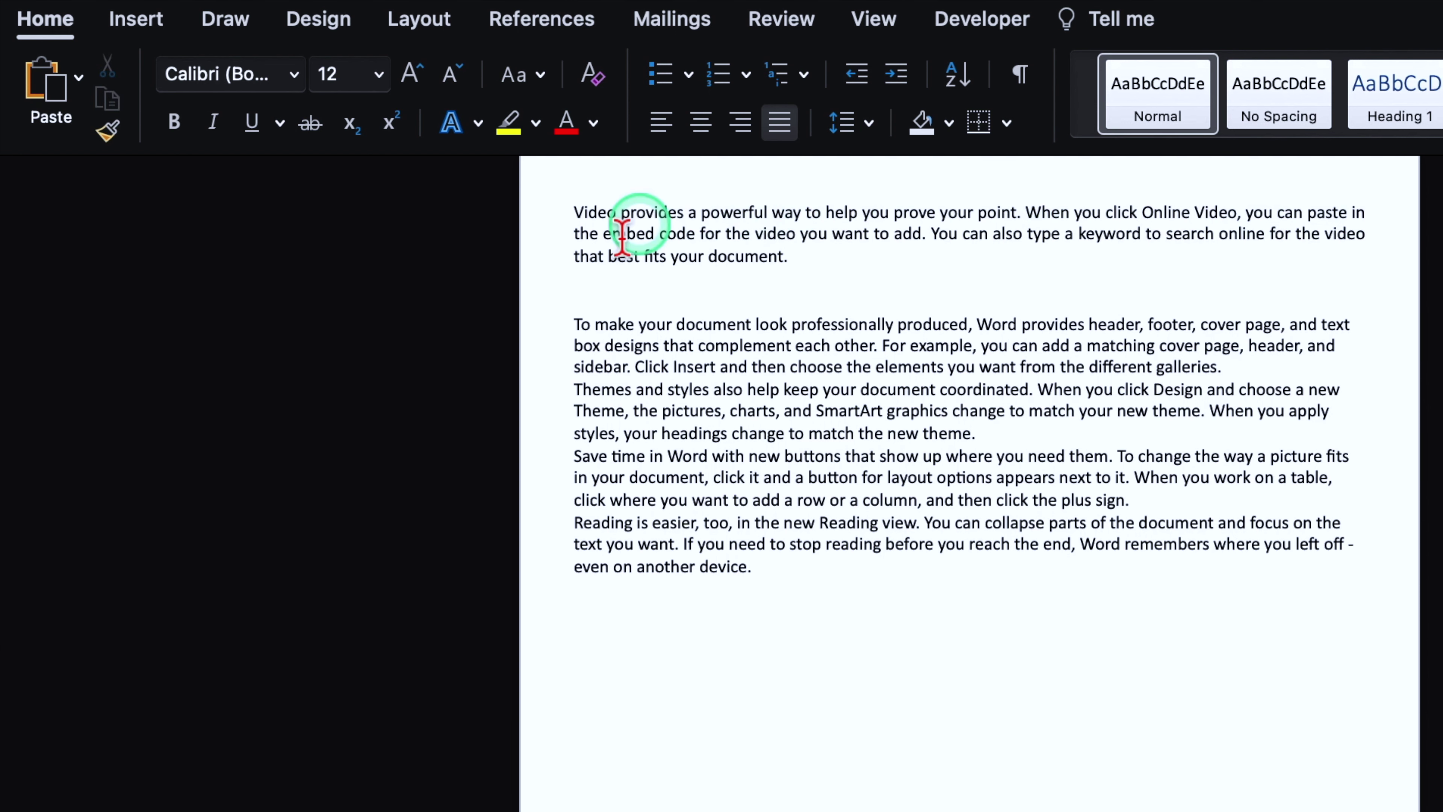
- Make the first word "Video" bold and color it red
double_click(601, 216)
left_click(174, 121)
left_click(565, 124)
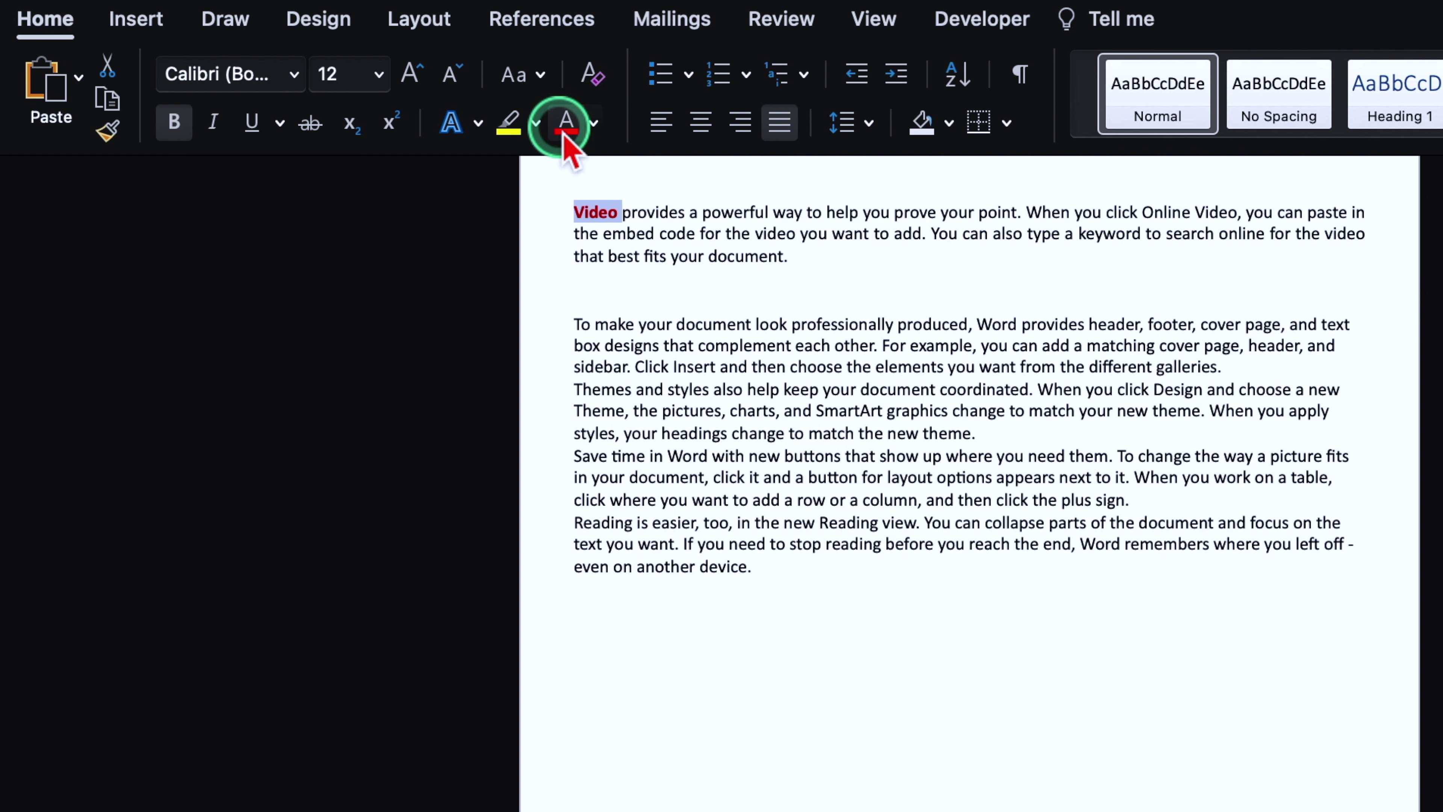
- Apply italic and underline to the first word "Video" and remove both again
left_click(214, 127)
left_click(253, 124)
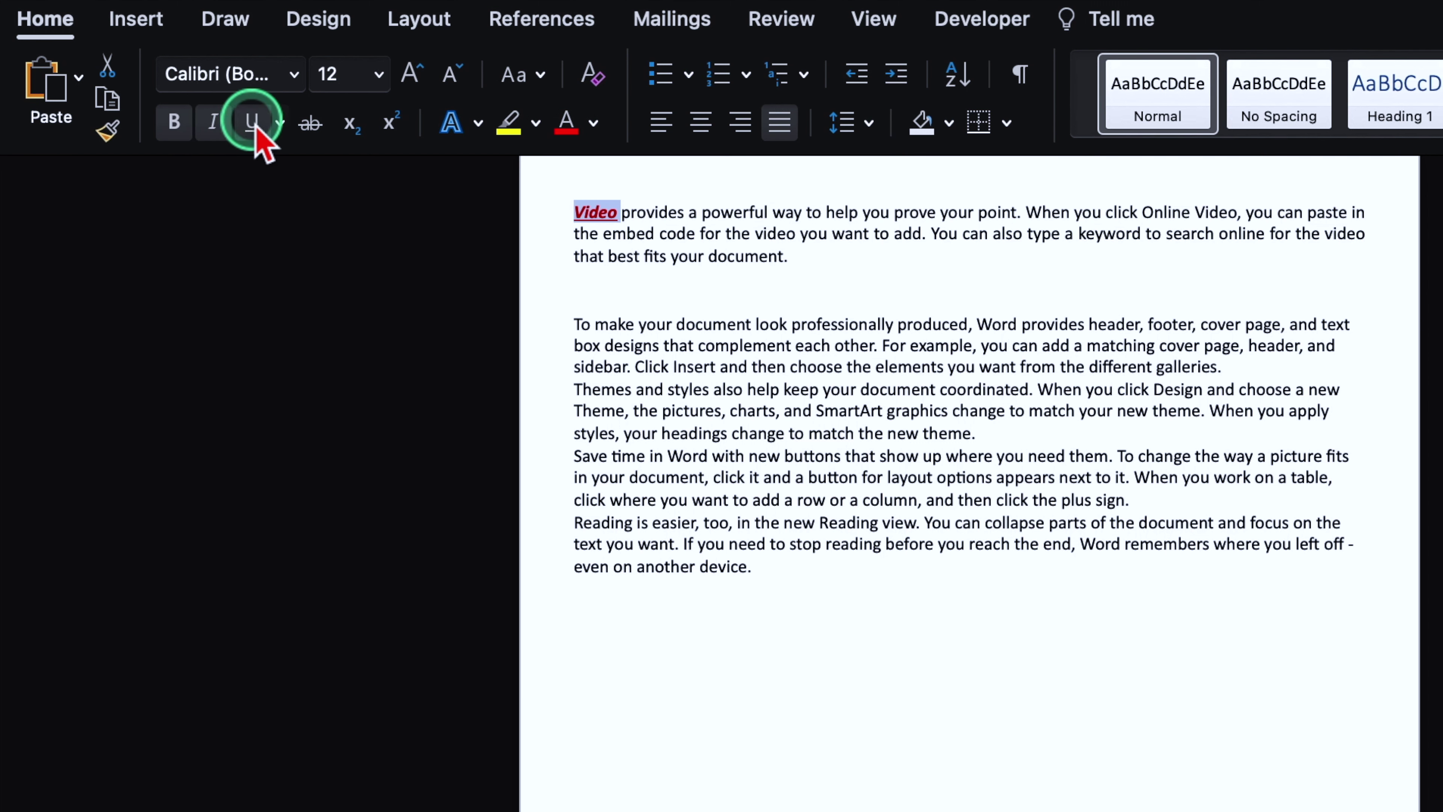
left_click(251, 122)
left_click(211, 122)
- Set the font of the first word "Video" to Times New Roman
left_click(294, 73)
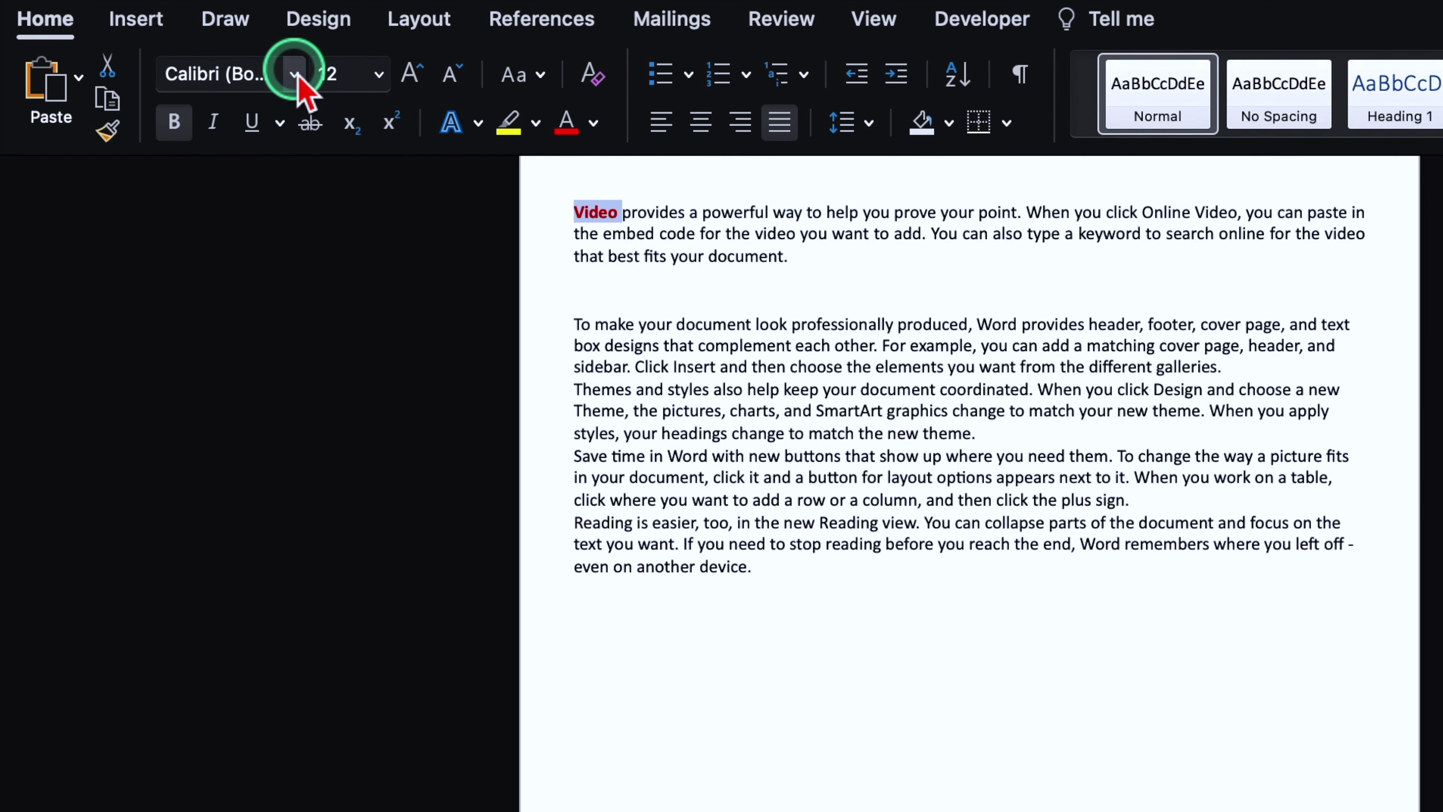
mouse_move(302, 342)
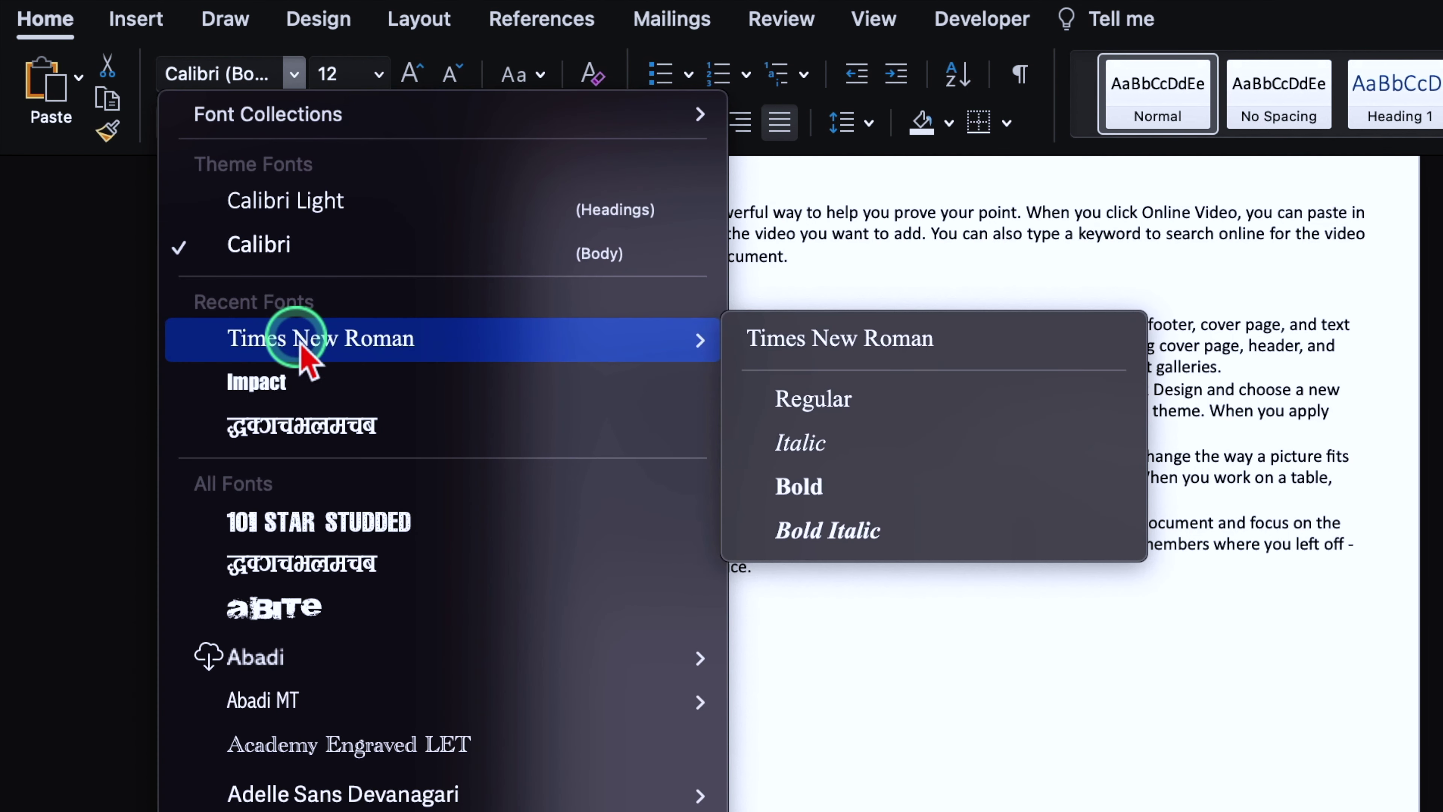
left_click(406, 345)
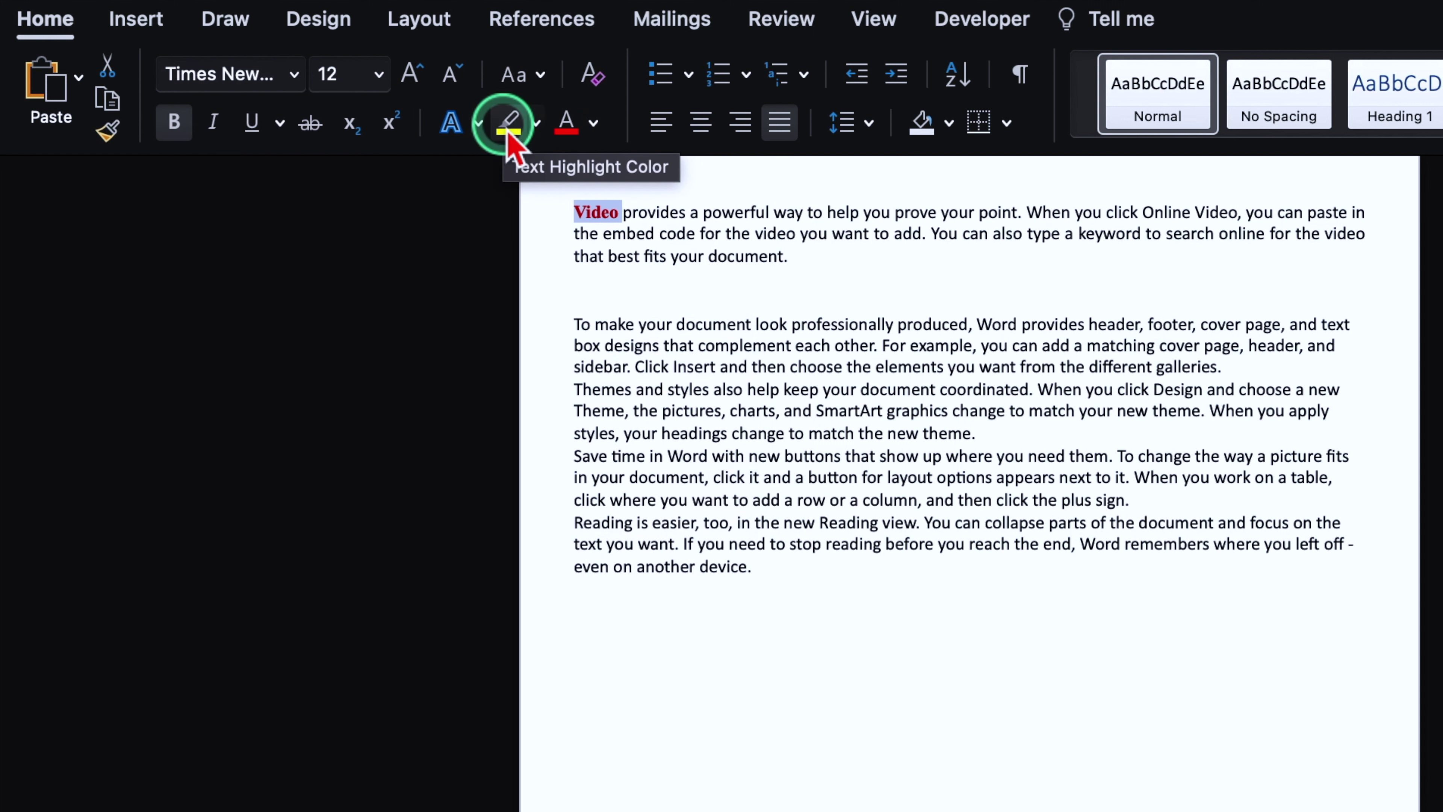
- Highlight the first word "Video" in yellow and undo the highlight
left_click(589, 295)
double_click(618, 210)
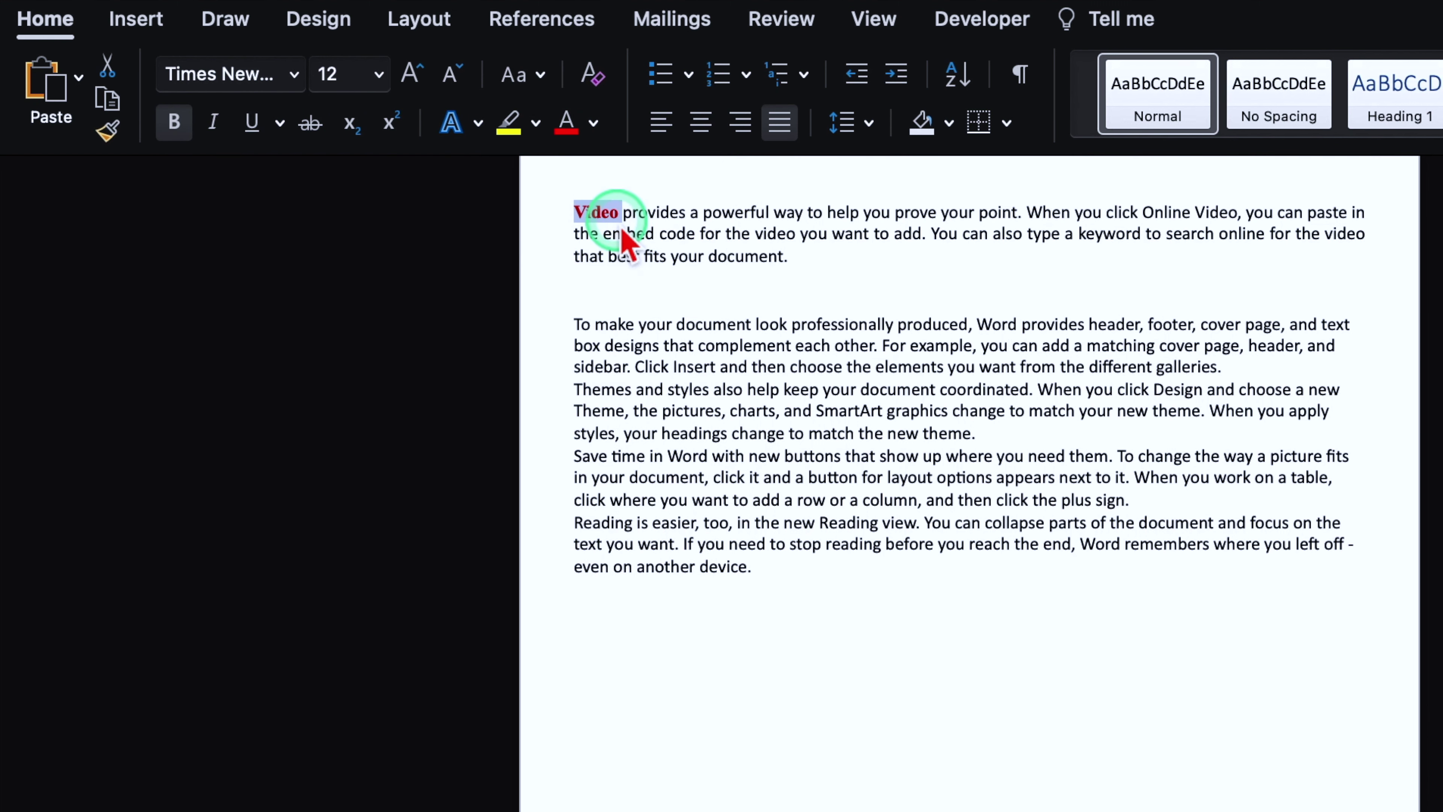
left_click(624, 218)
double_click(612, 213)
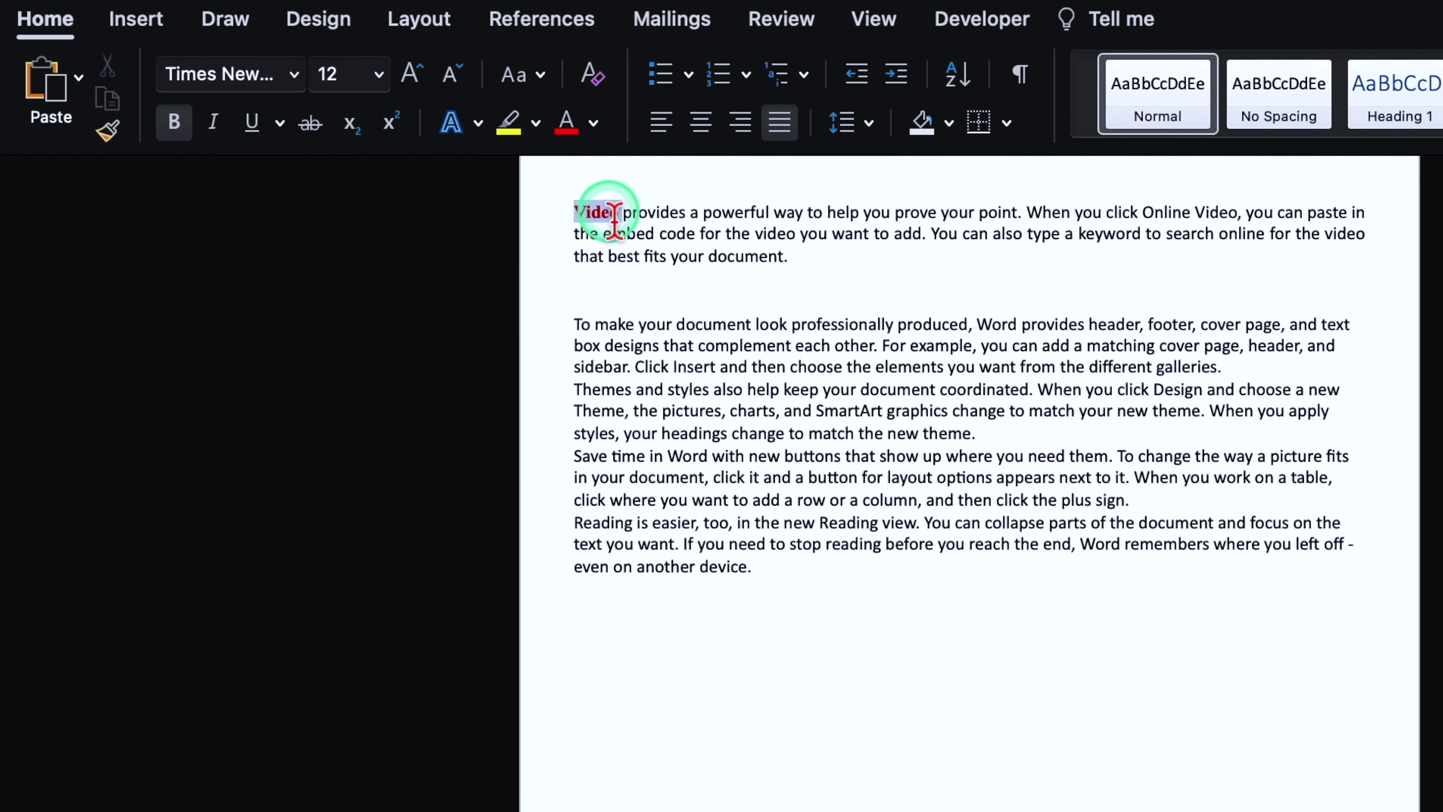
left_click(515, 132)
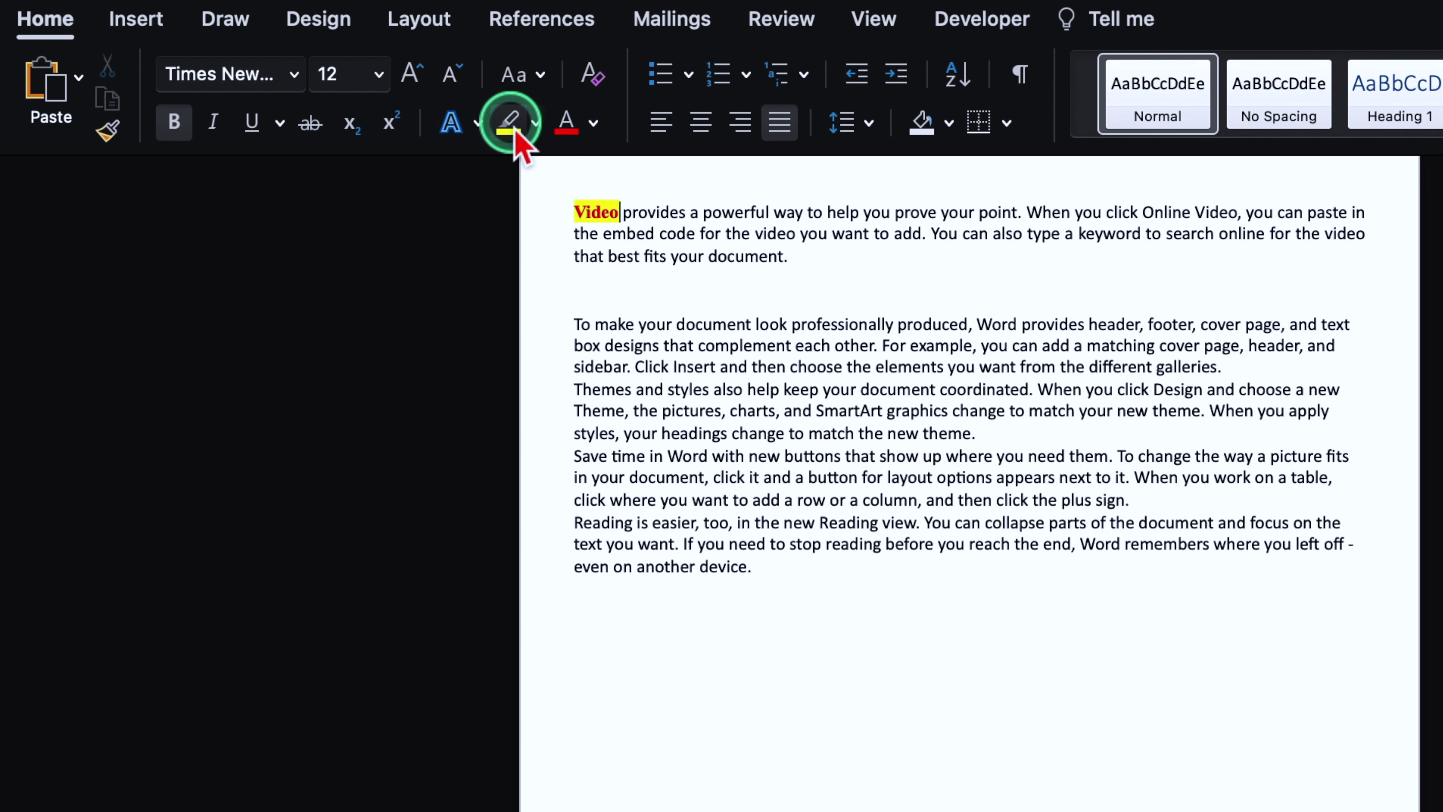
key("super+z")
- Enlarge the first word "Video" in increments and shrink it back to font size 16
left_click(379, 74)
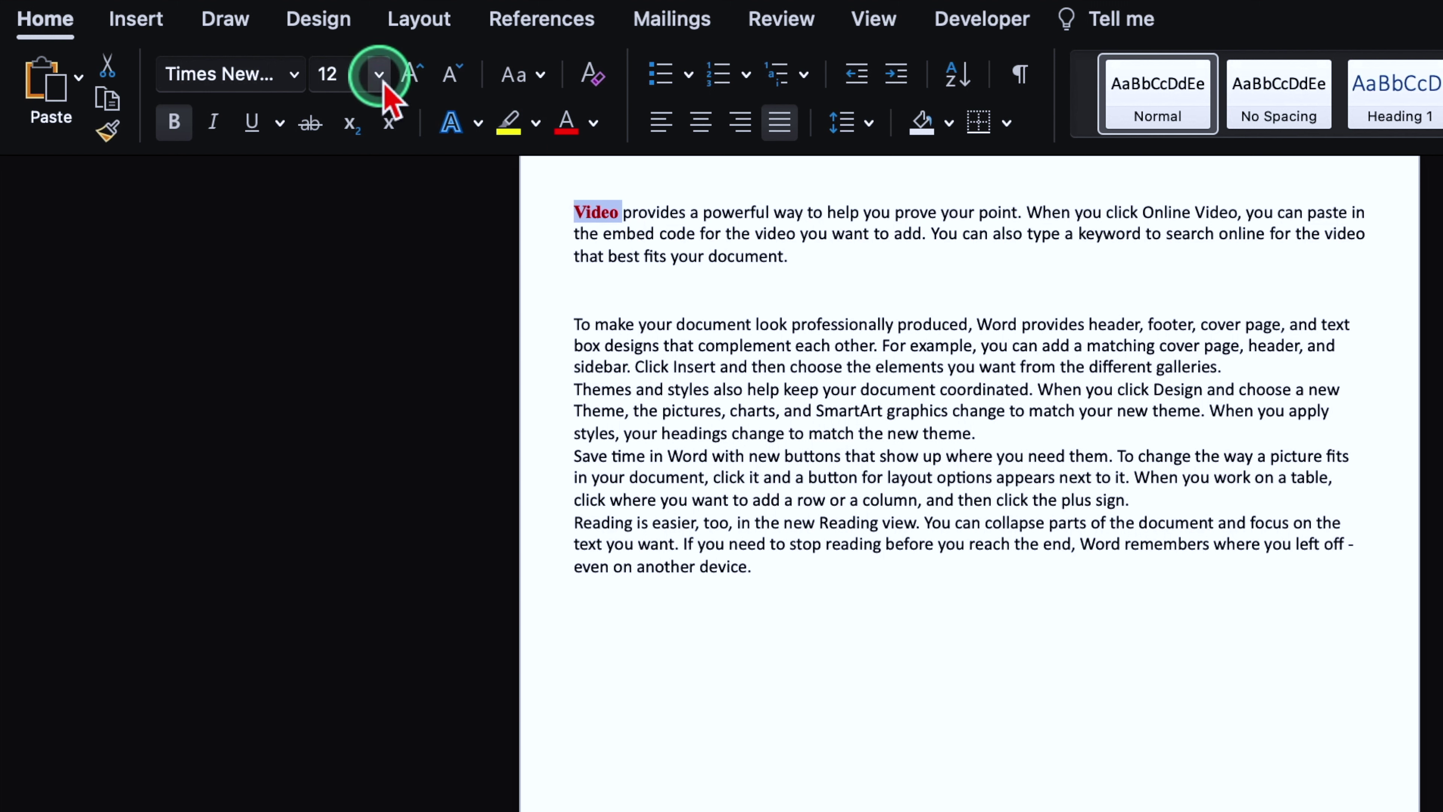
left_click(380, 76)
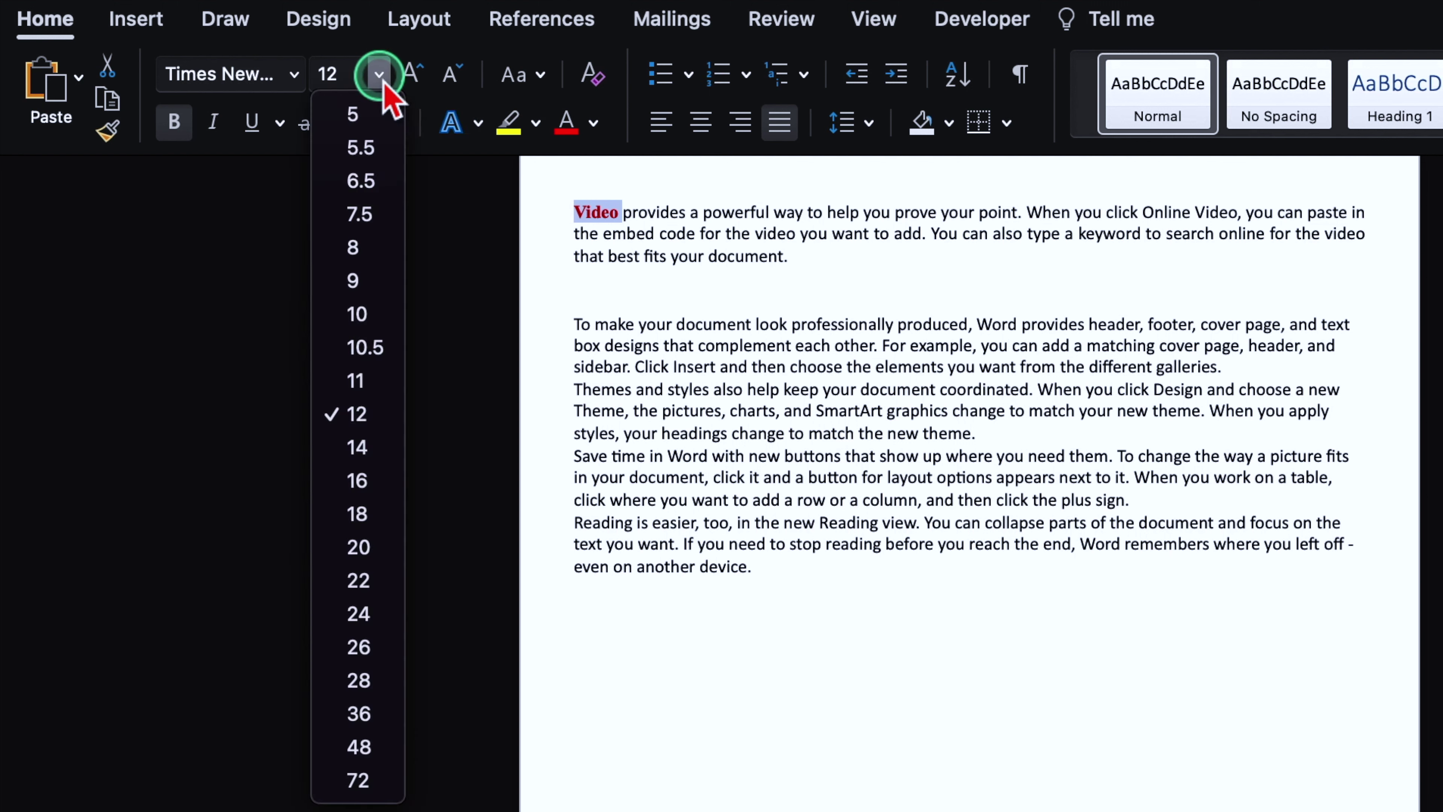
left_click(410, 73)
left_click(410, 73)
left_click(411, 73)
left_click(410, 73)
left_click(410, 73)
left_click(450, 73)
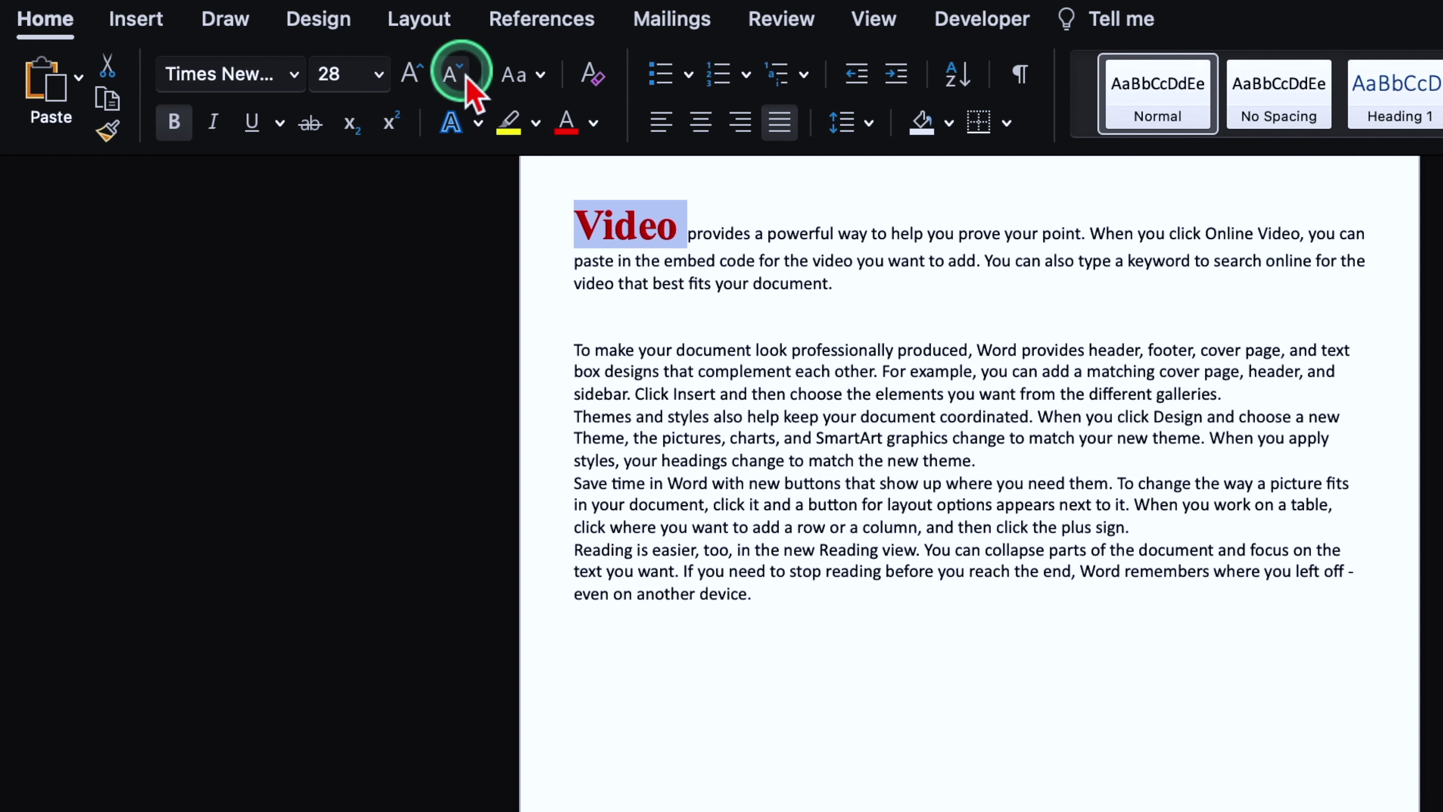
left_click(457, 79)
left_click(452, 73)
left_click(452, 73)
left_click(451, 73)
left_click(451, 72)
left_click(451, 73)
left_click(618, 222)
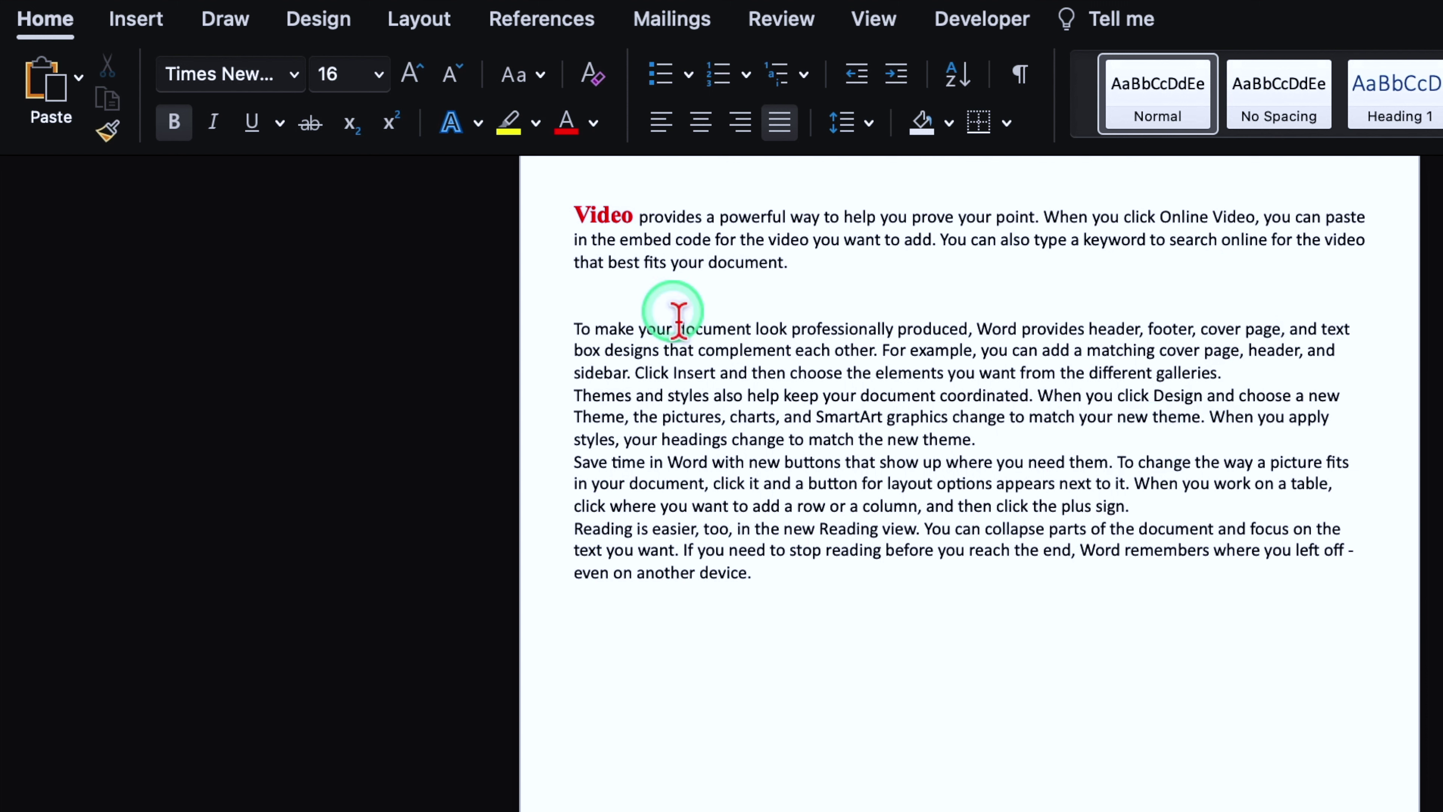
- Copy the formatting of the first word "Video" to "Video" in "Online Video" with Format Painter
left_click(1238, 218)
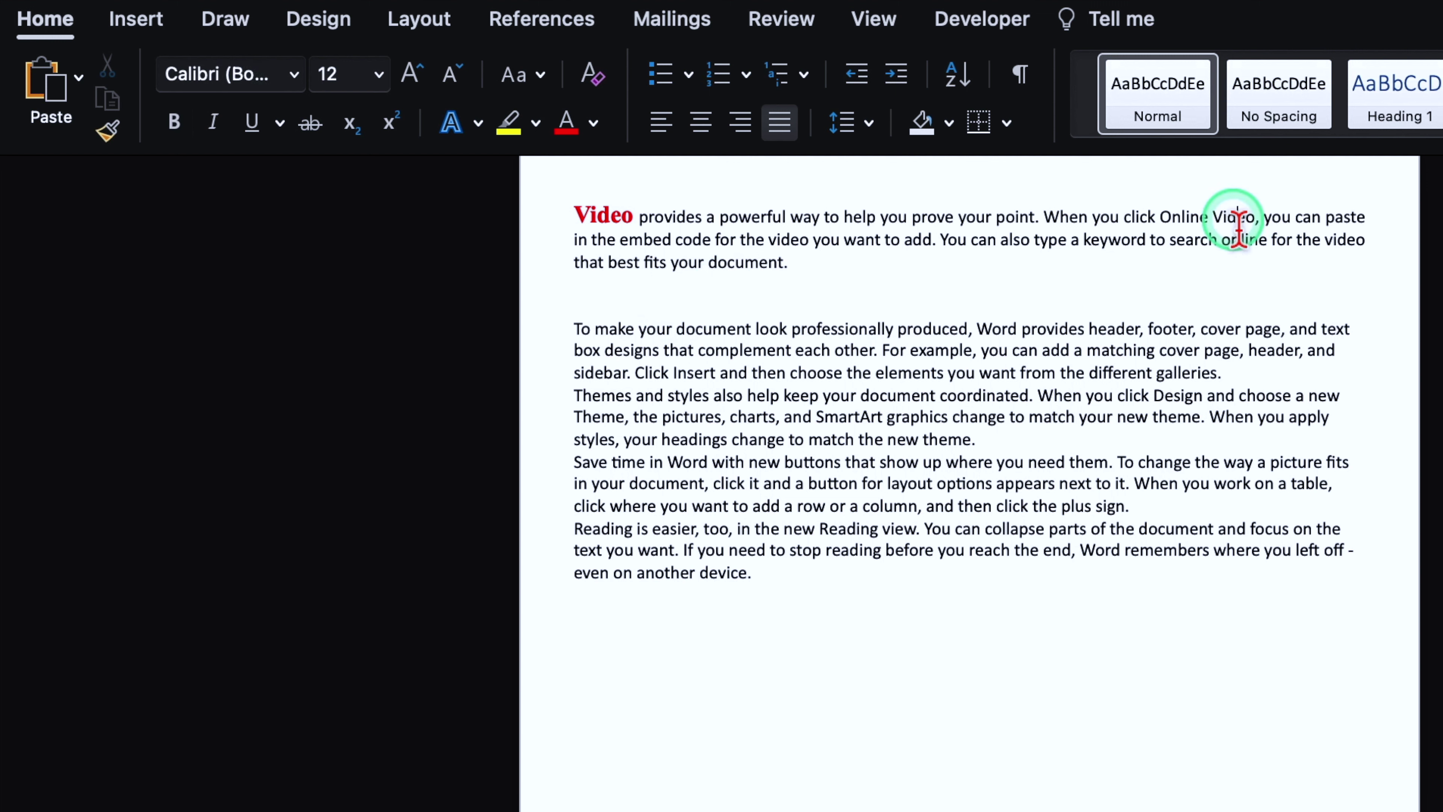
double_click(625, 217)
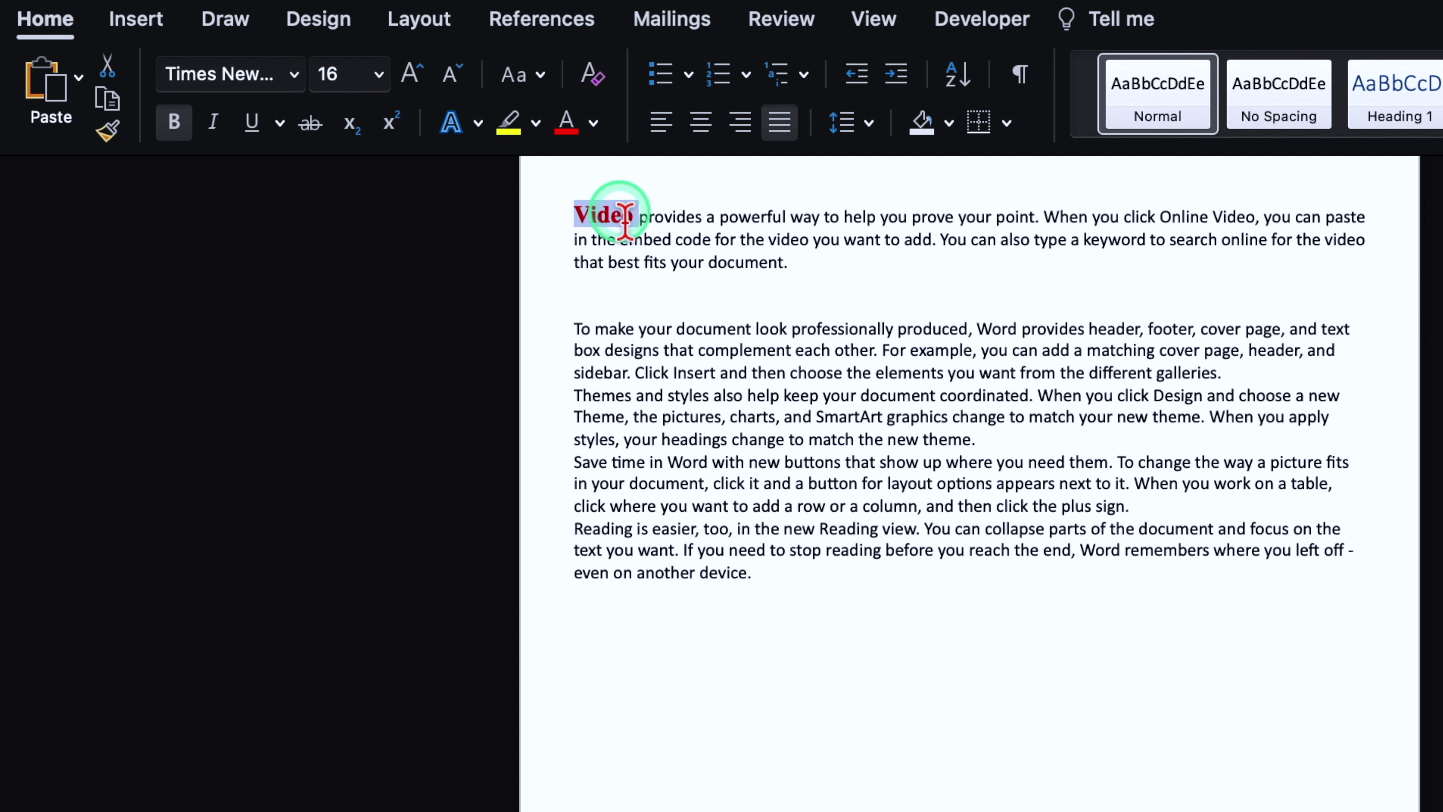
left_click(107, 133)
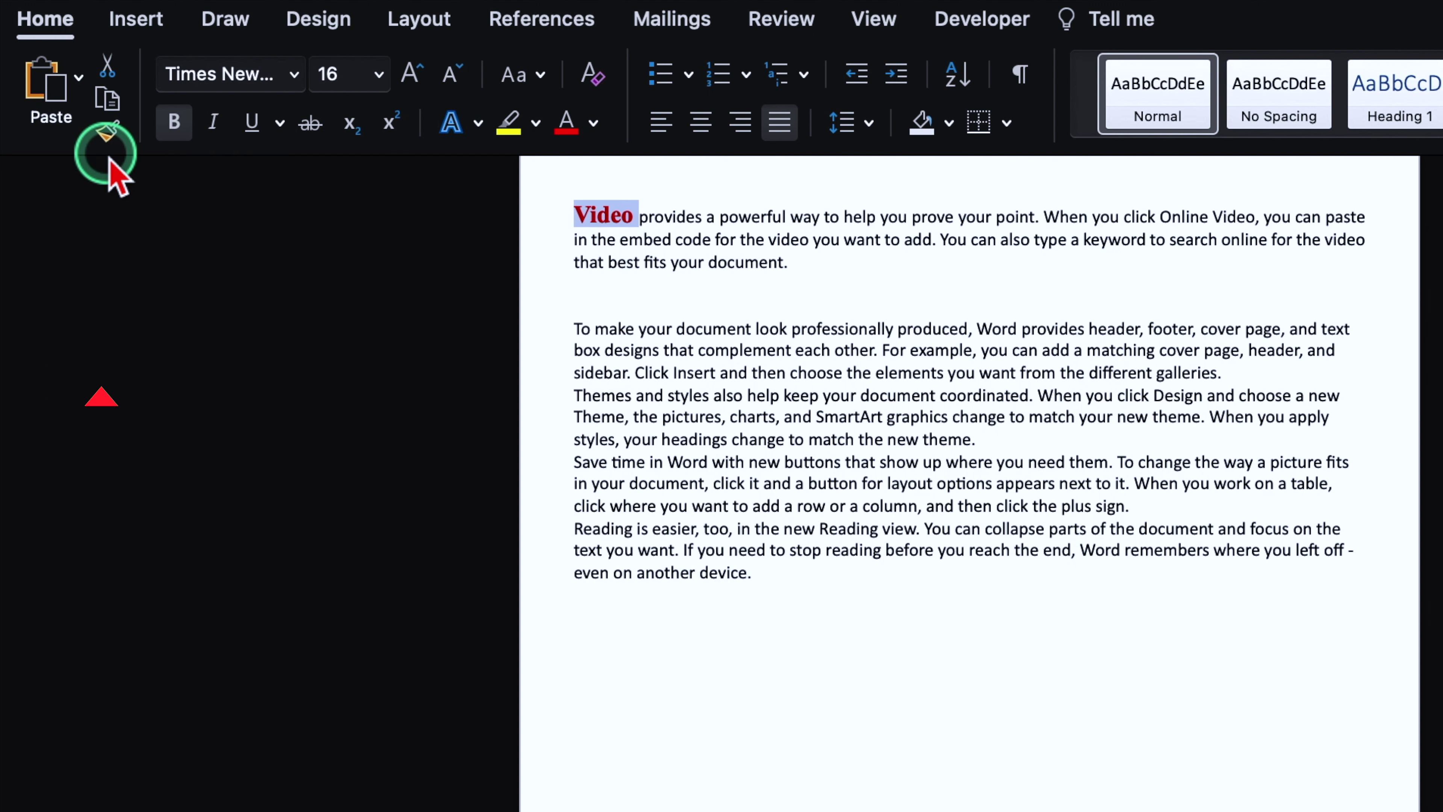
left_click(111, 132)
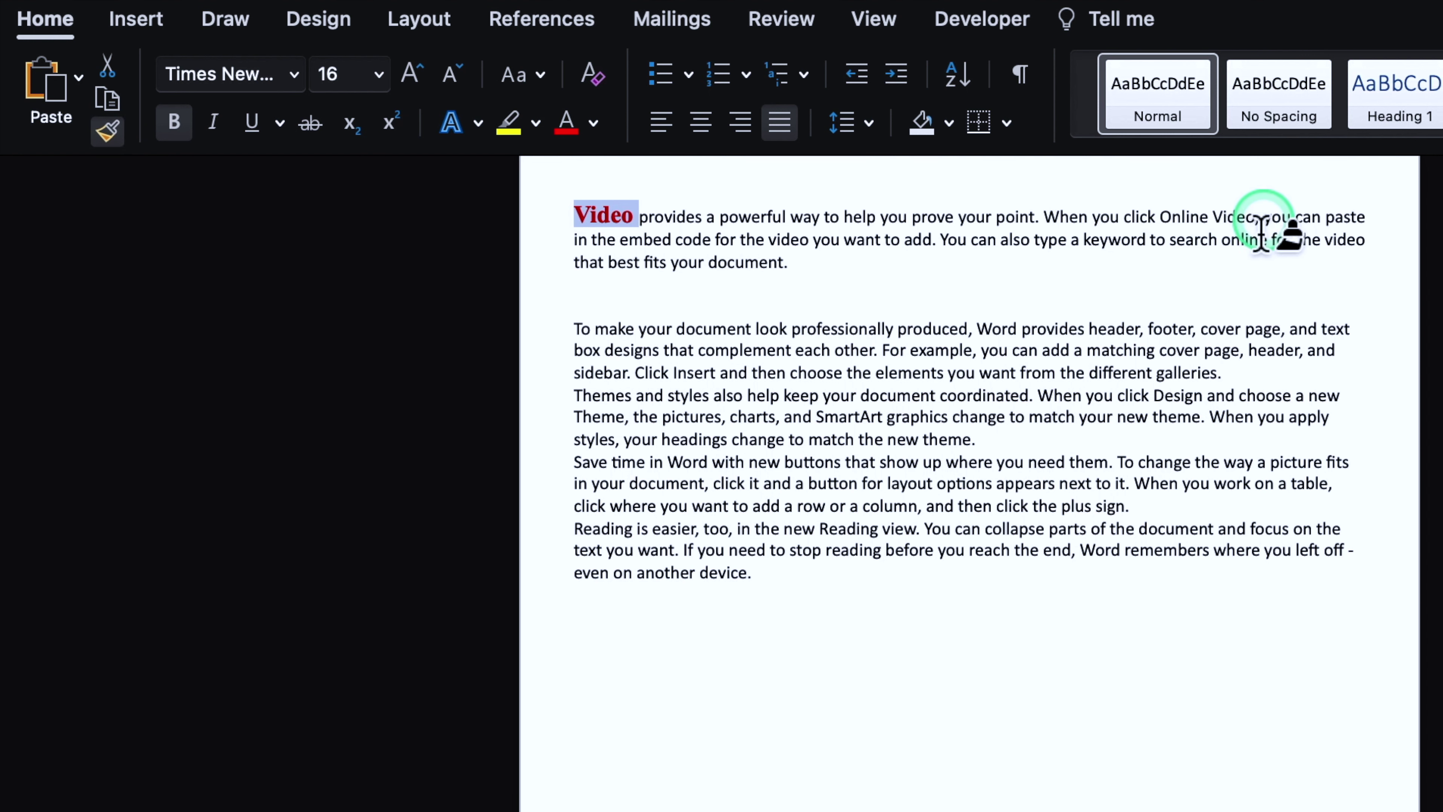
left_click(1250, 219)
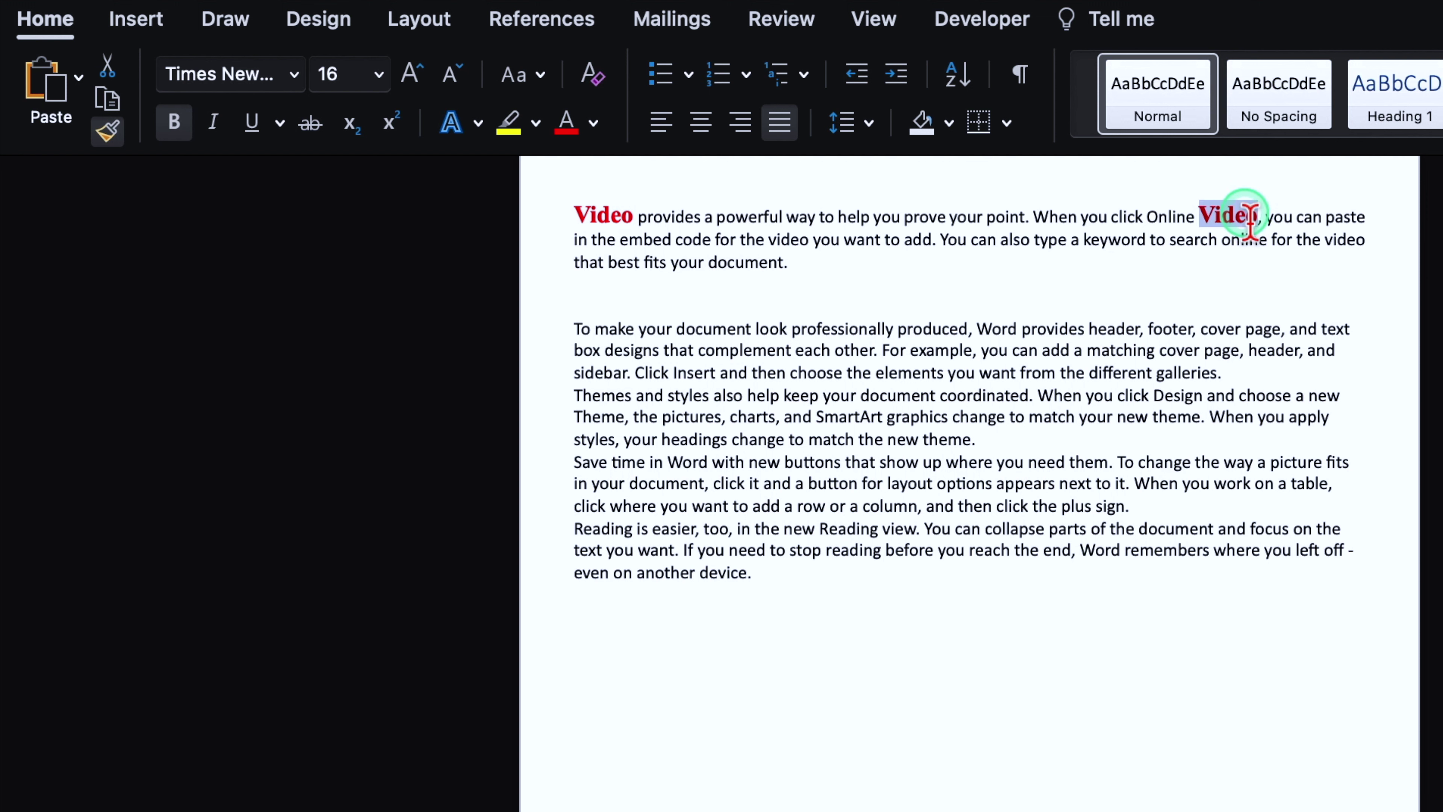
left_click(1255, 298)
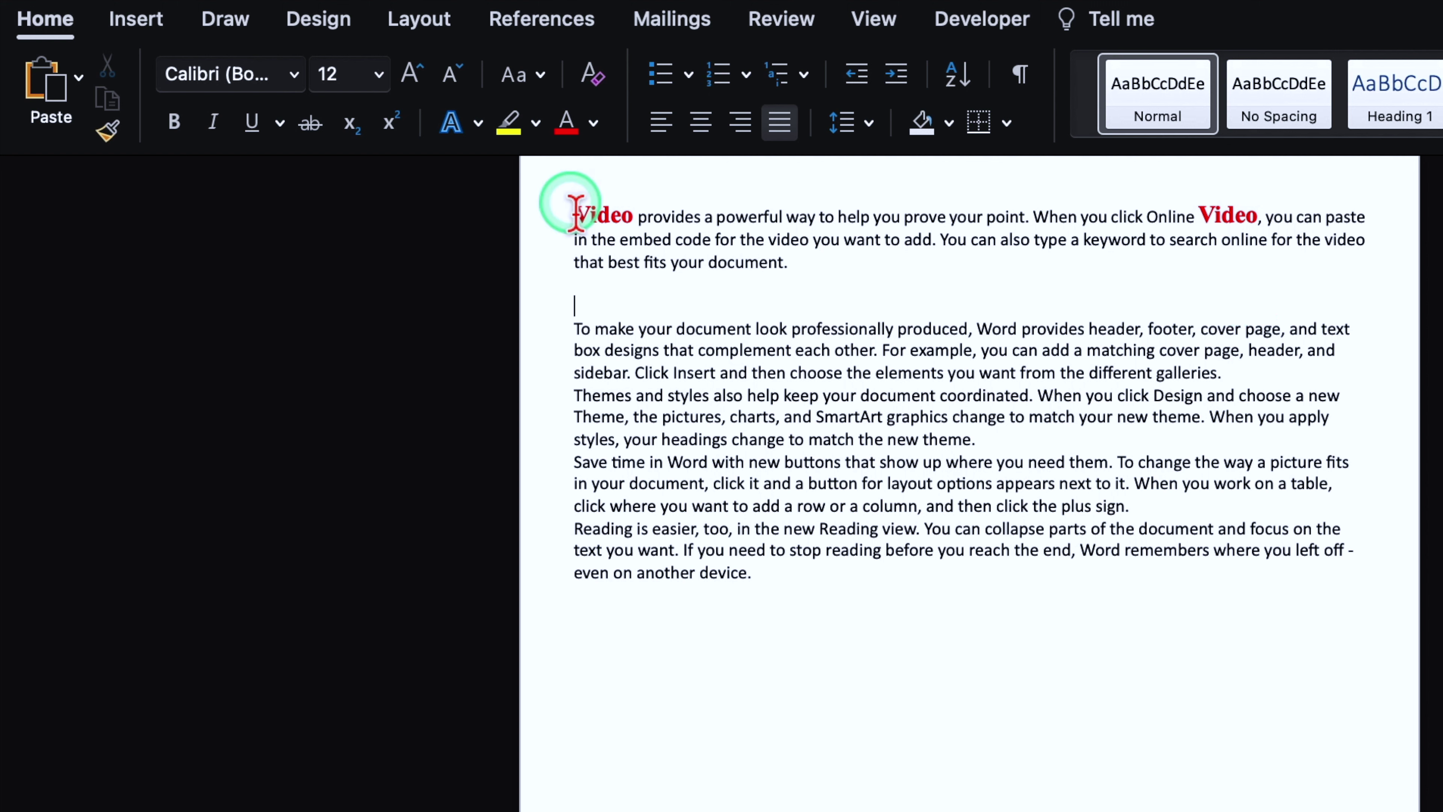
left_click(591, 215)
left_click(1247, 218)
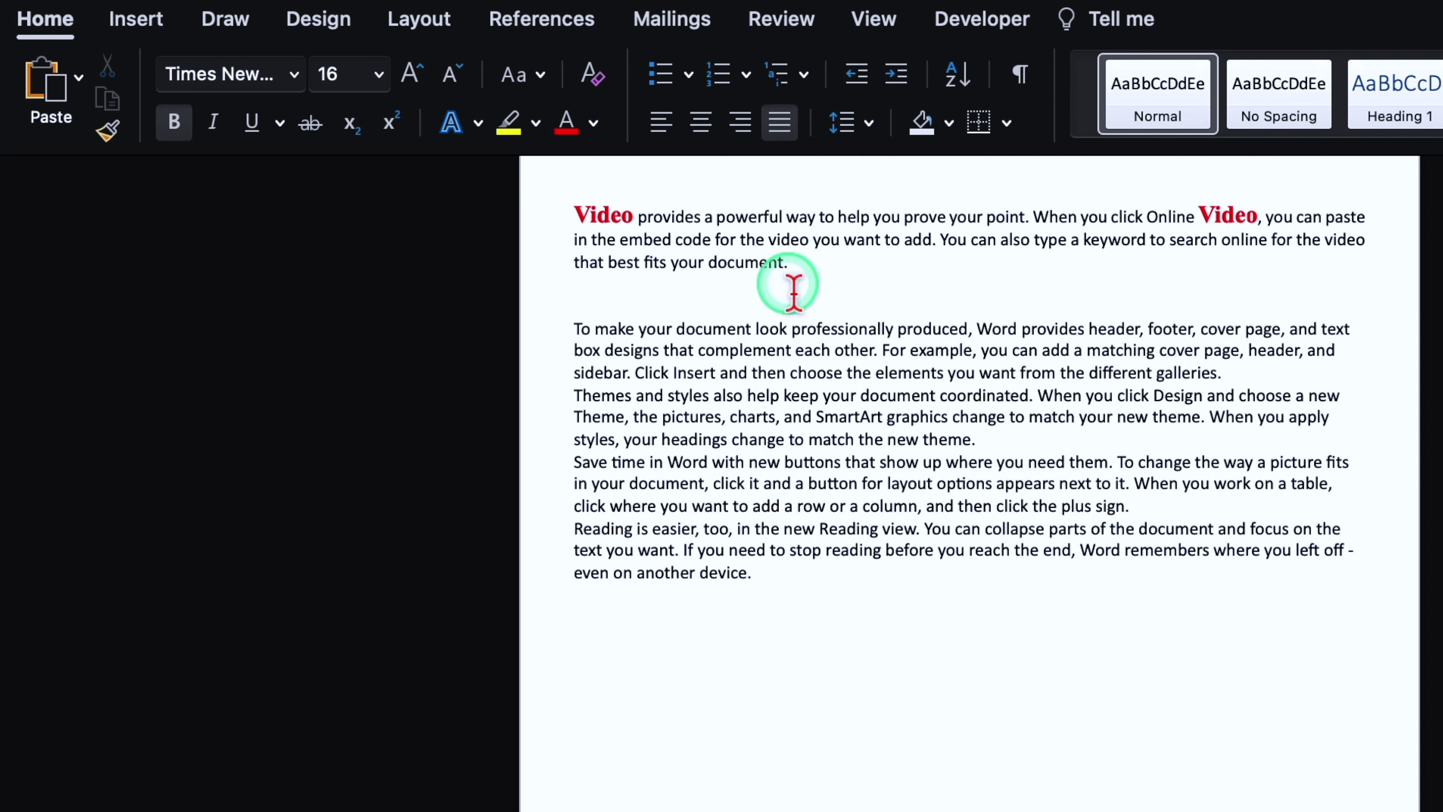
left_click(827, 329)
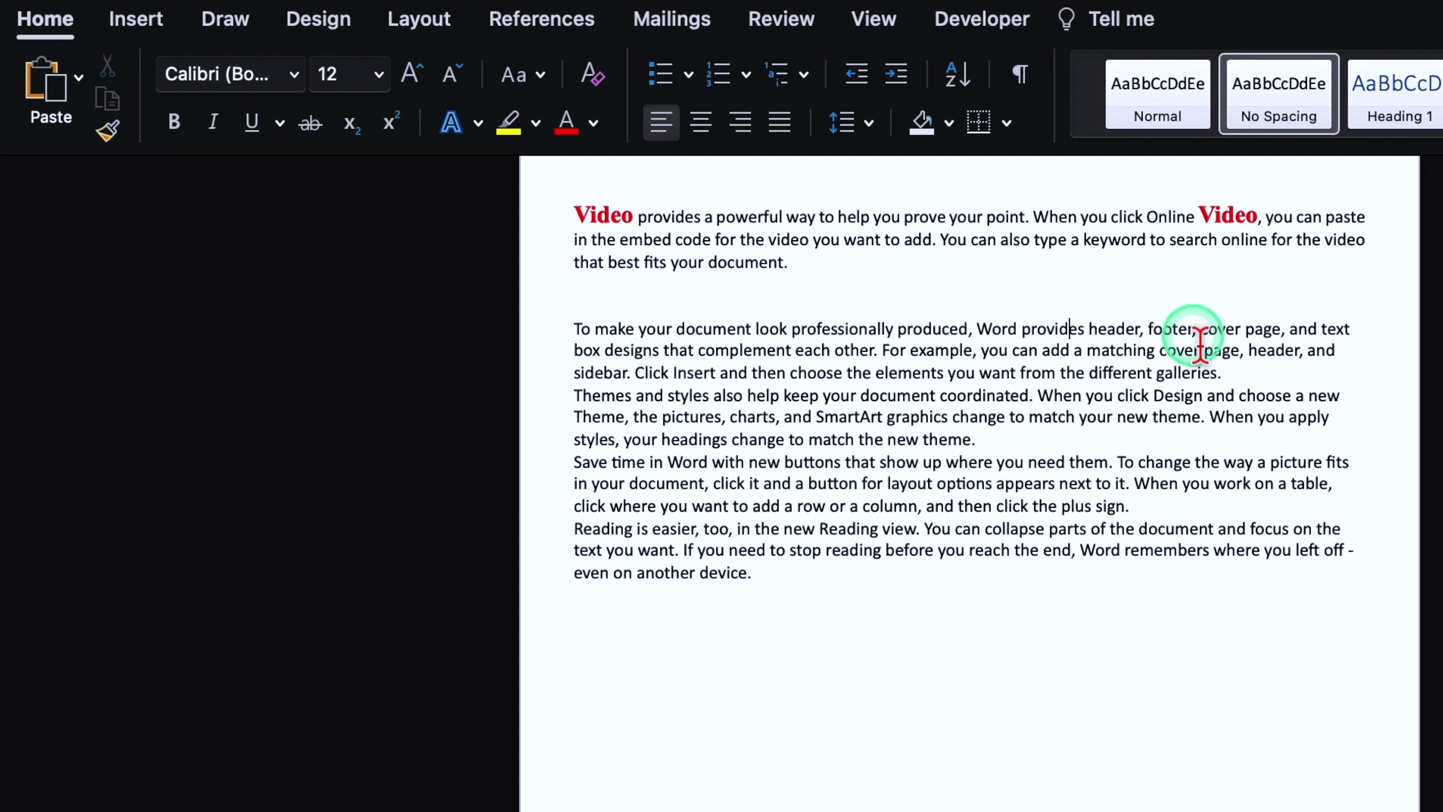
left_click(718, 333)
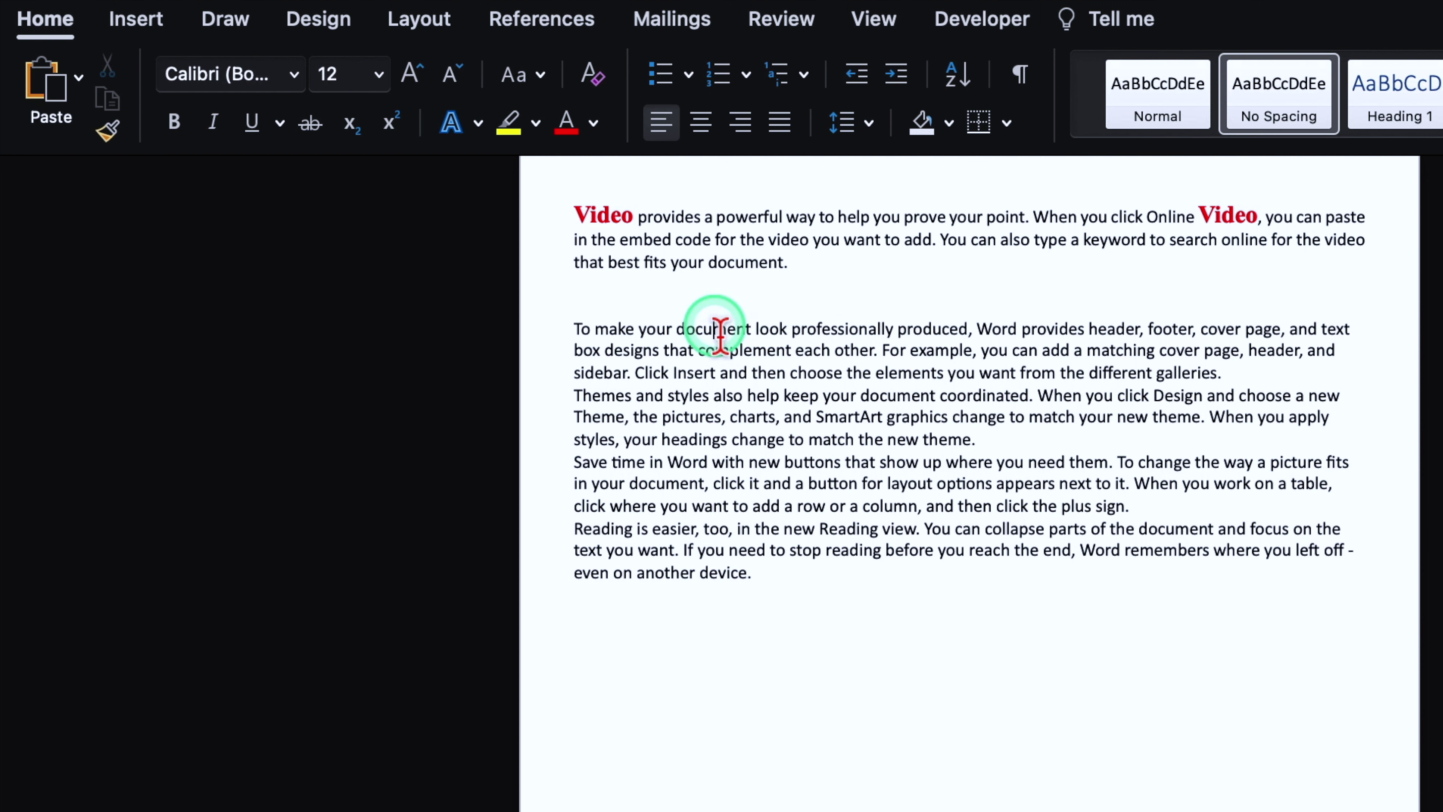
left_click(603, 219)
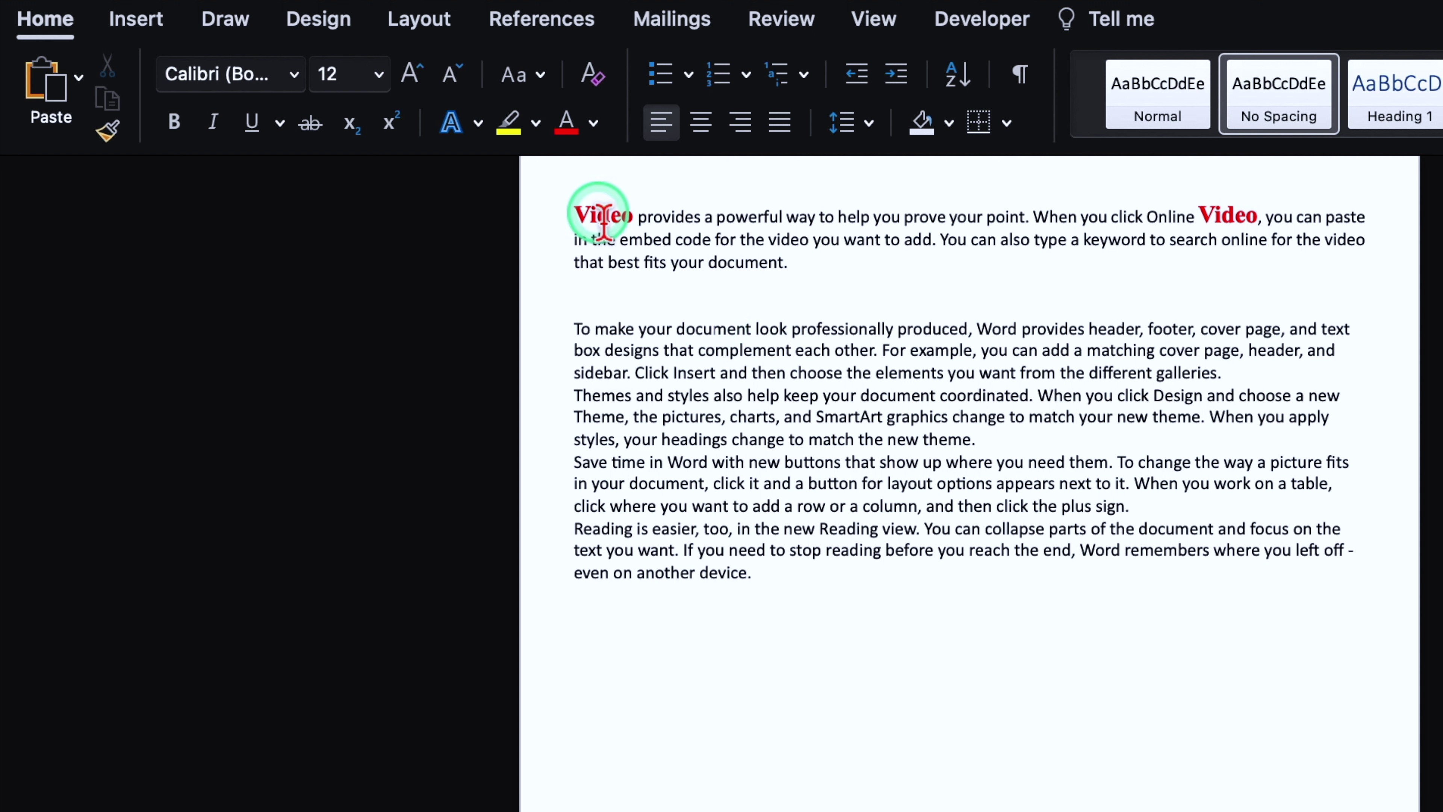
double_click(604, 219)
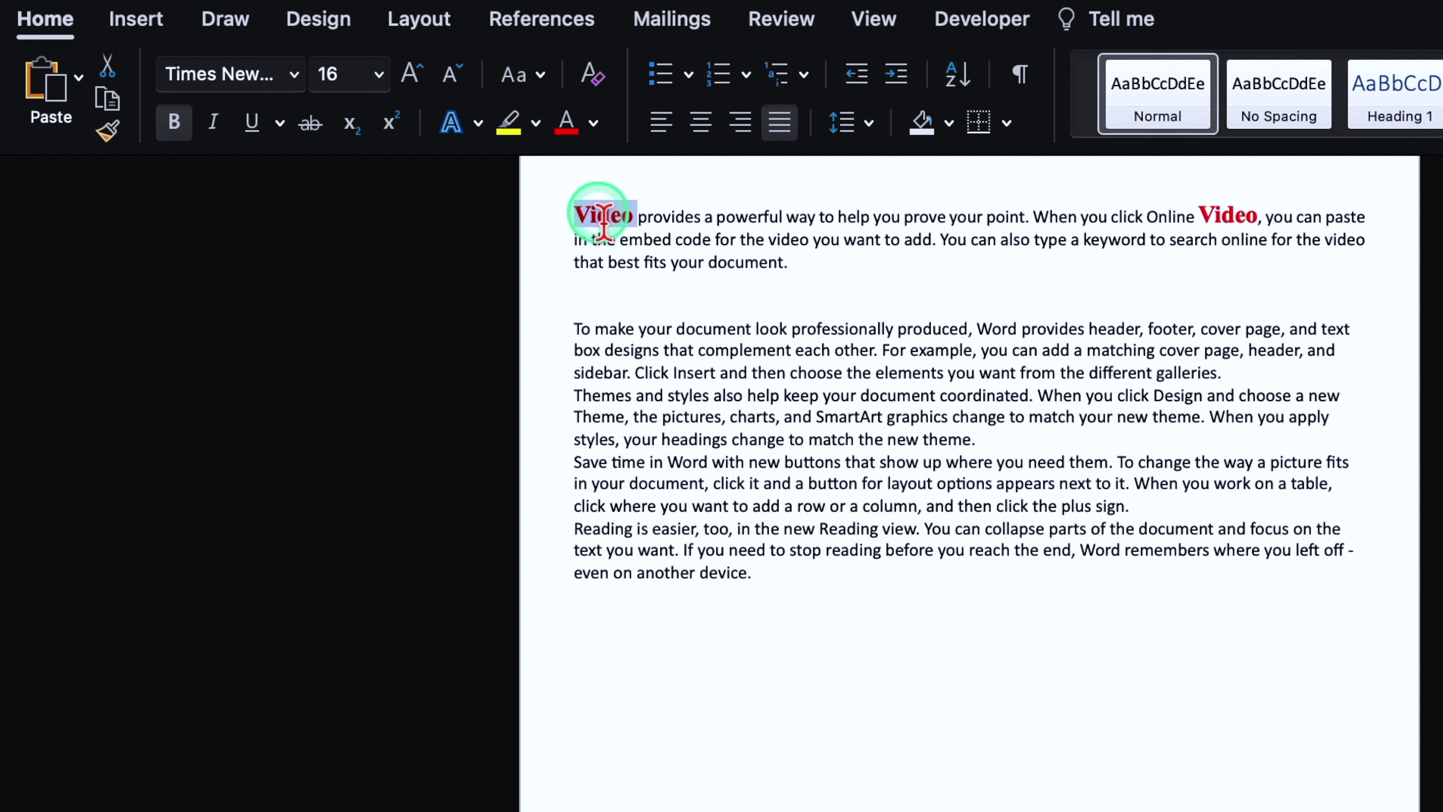
- Keep Format Painter active from "Video" in "Online Video" and apply it to "document", "Word", "footer" and the comma after "matching cover page"
left_click(1241, 217)
double_click(1242, 218)
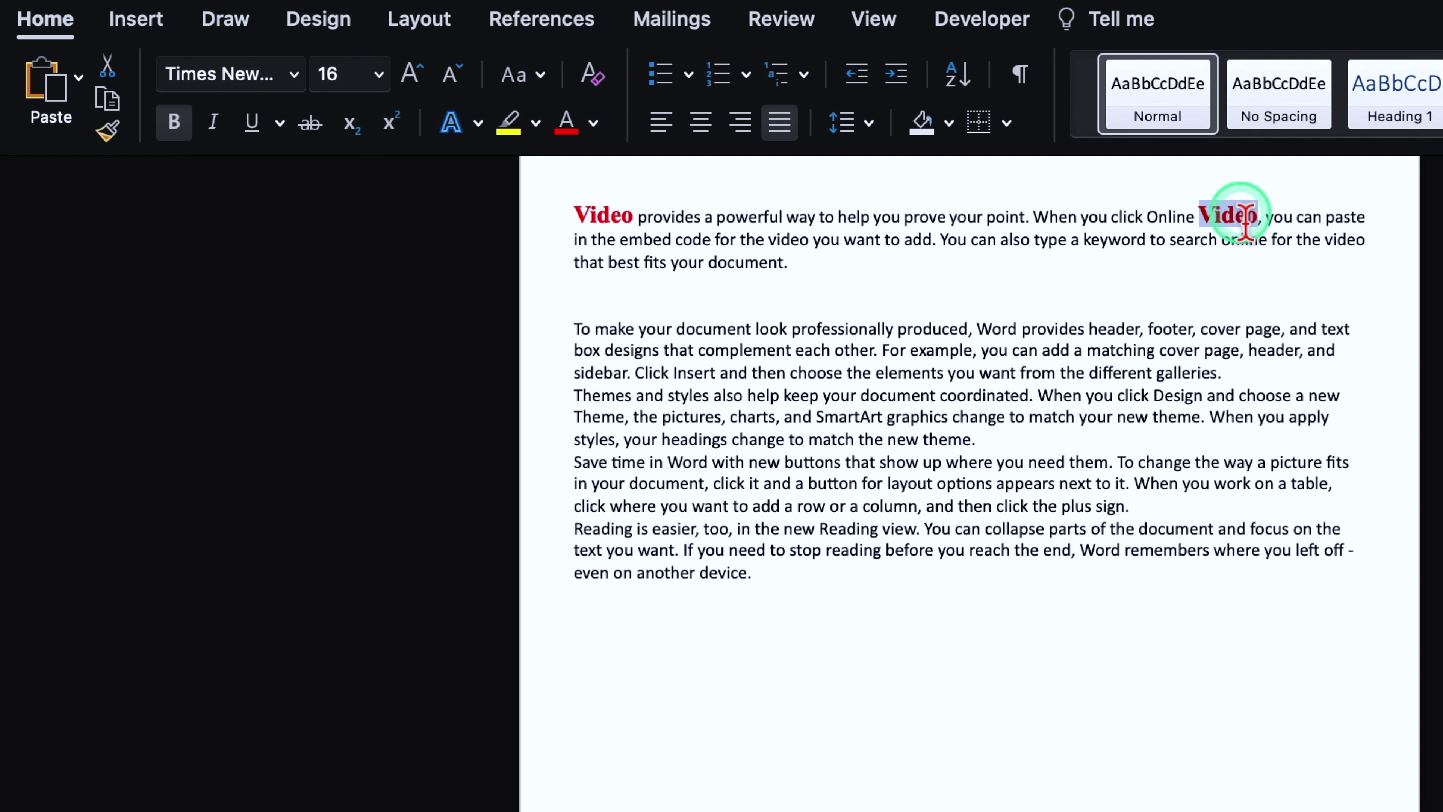
left_click(109, 132)
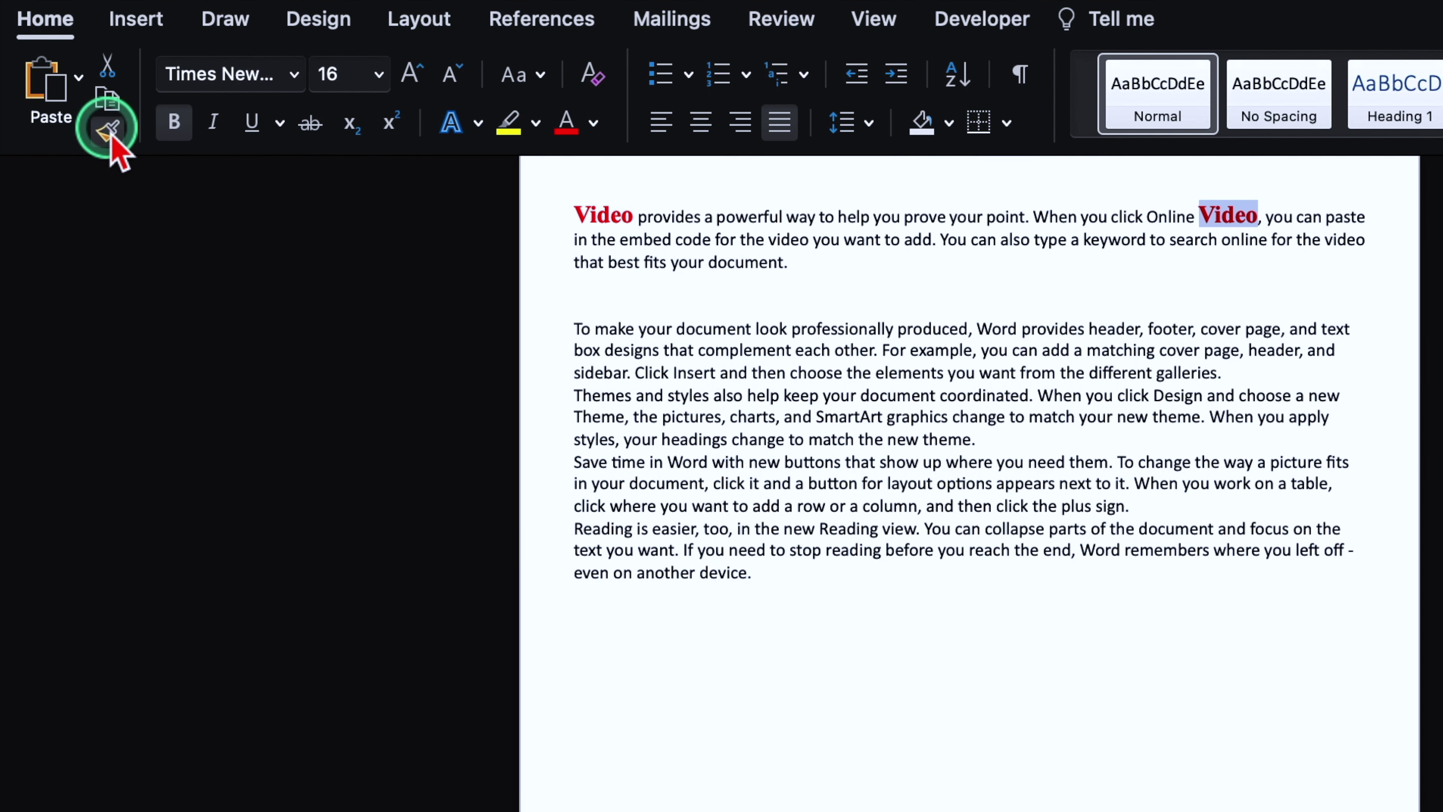
left_click(719, 333)
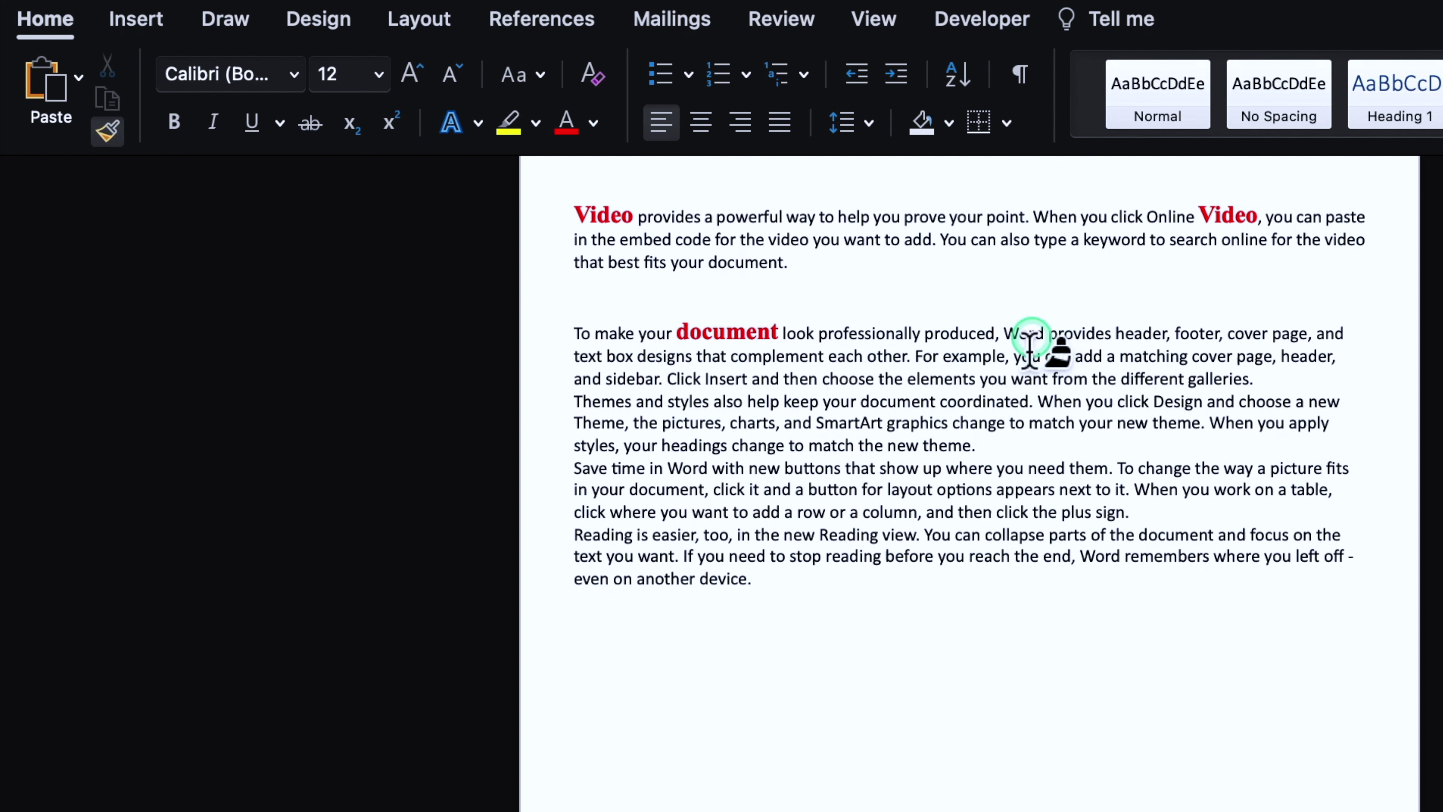
left_click(1031, 333)
left_click_drag(1215, 336, 1265, 341)
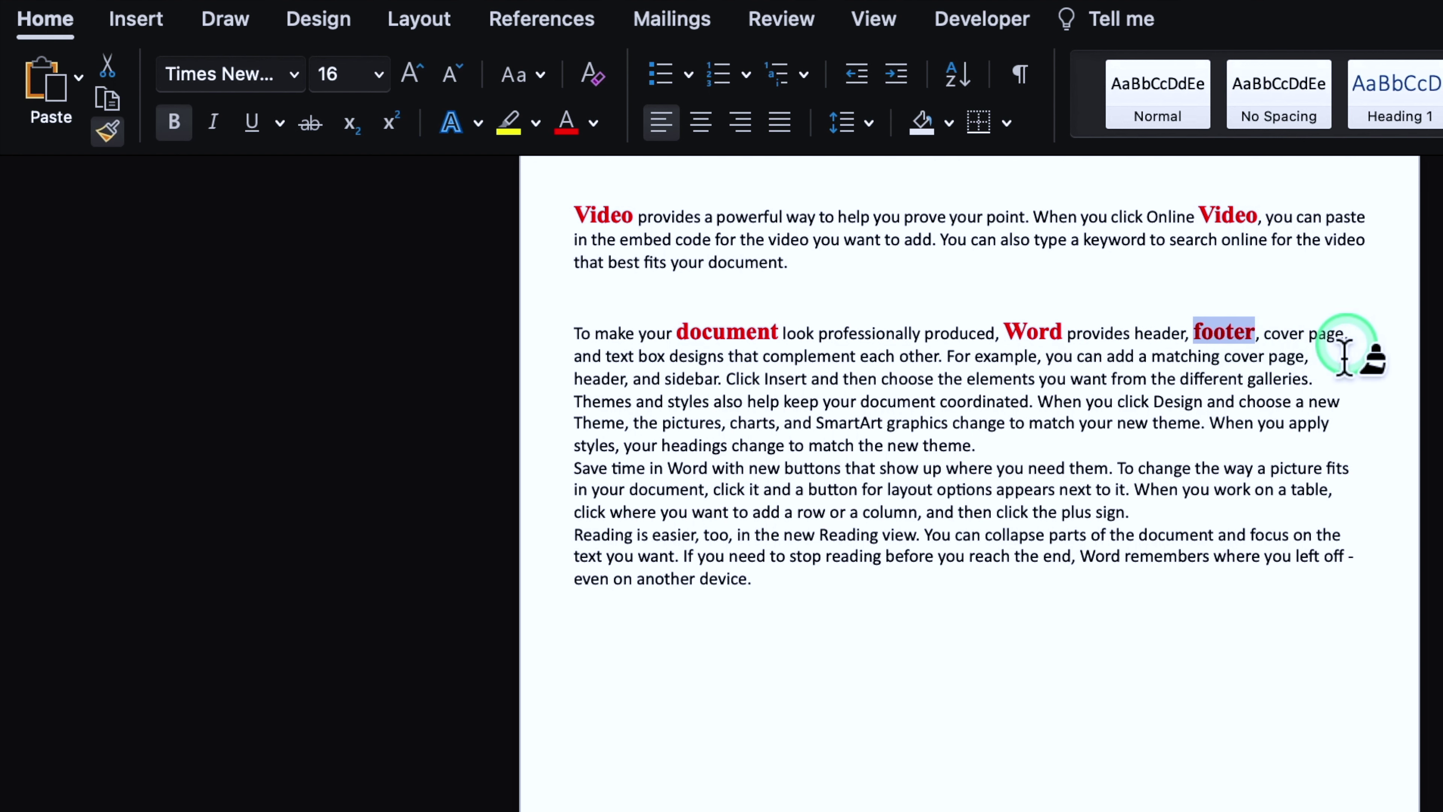
left_click(1345, 354)
- Apply the copied formatting to "the", "change", "help", "Themes" and "another" in the remaining paragraphs, and turn off Format Painter
left_click(1205, 475)
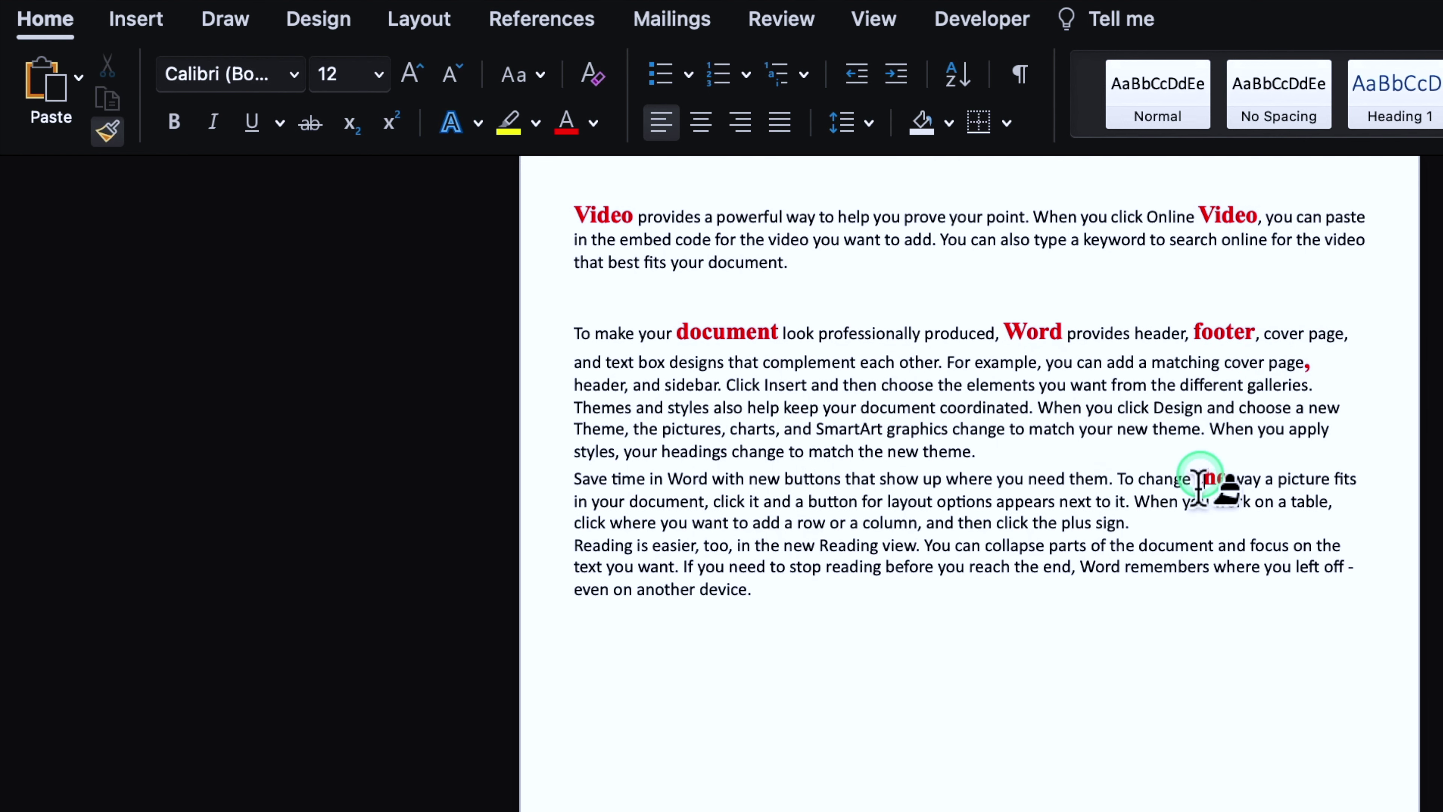
left_click(988, 430)
left_click(763, 409)
left_click(608, 410)
left_click(659, 604)
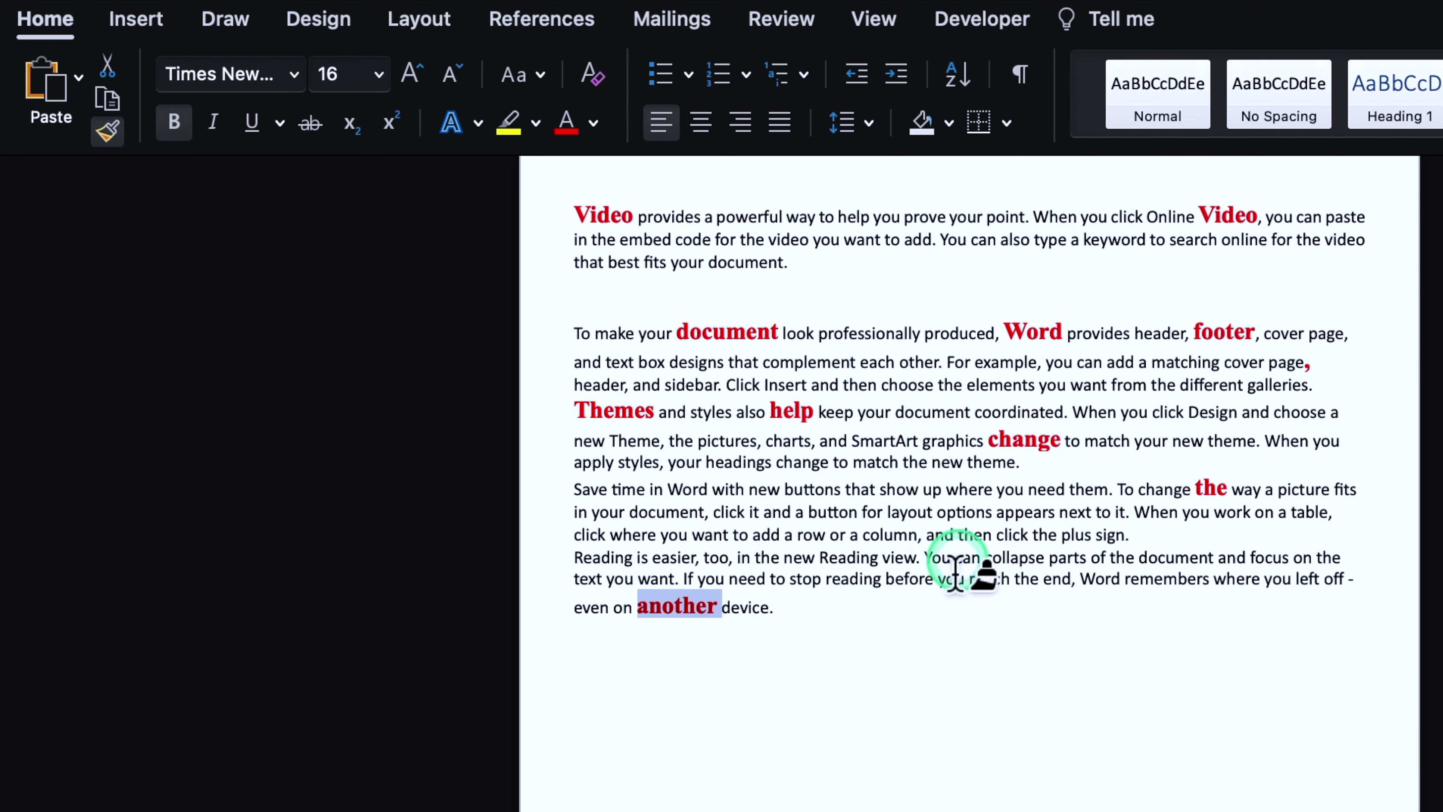
left_click(931, 625)
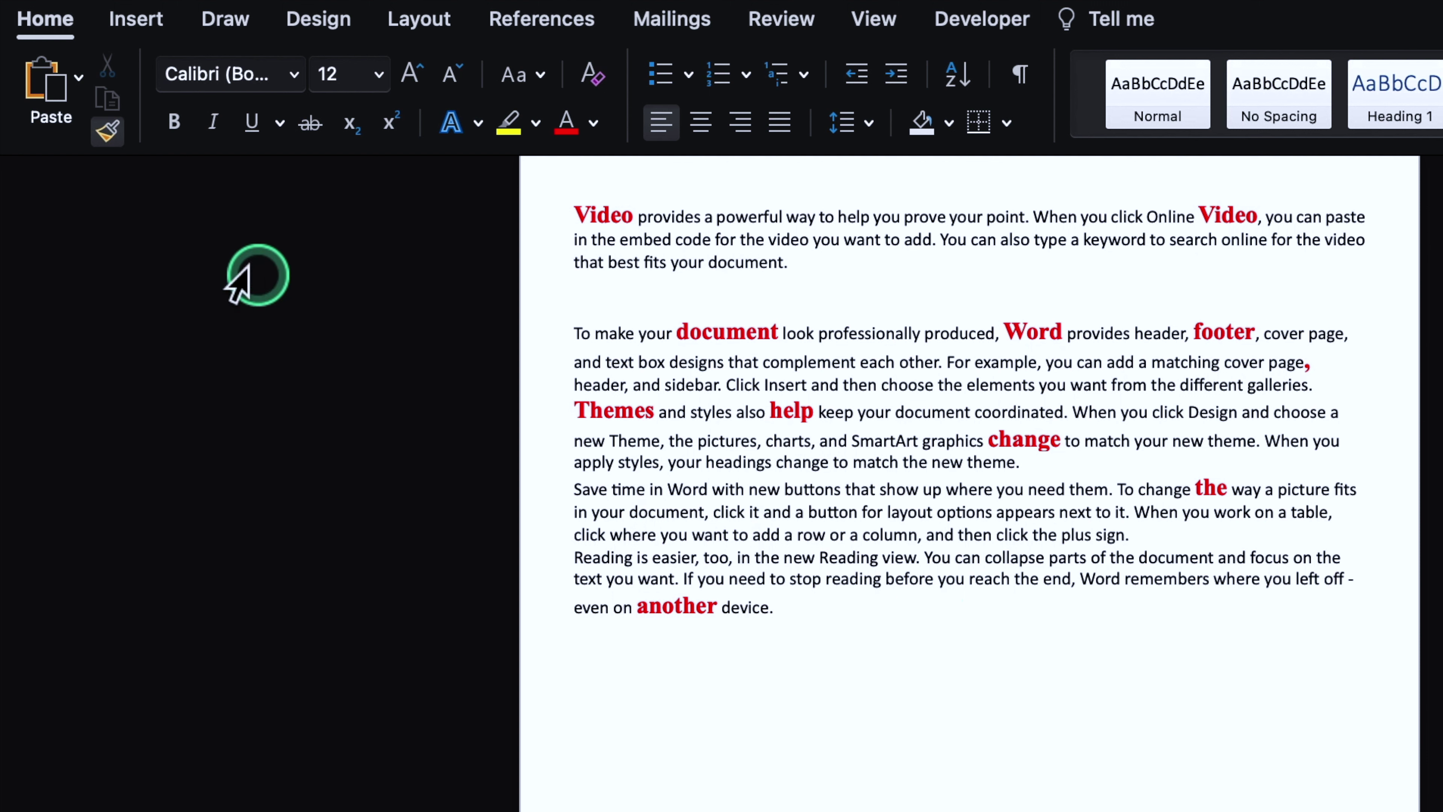
left_click(112, 133)
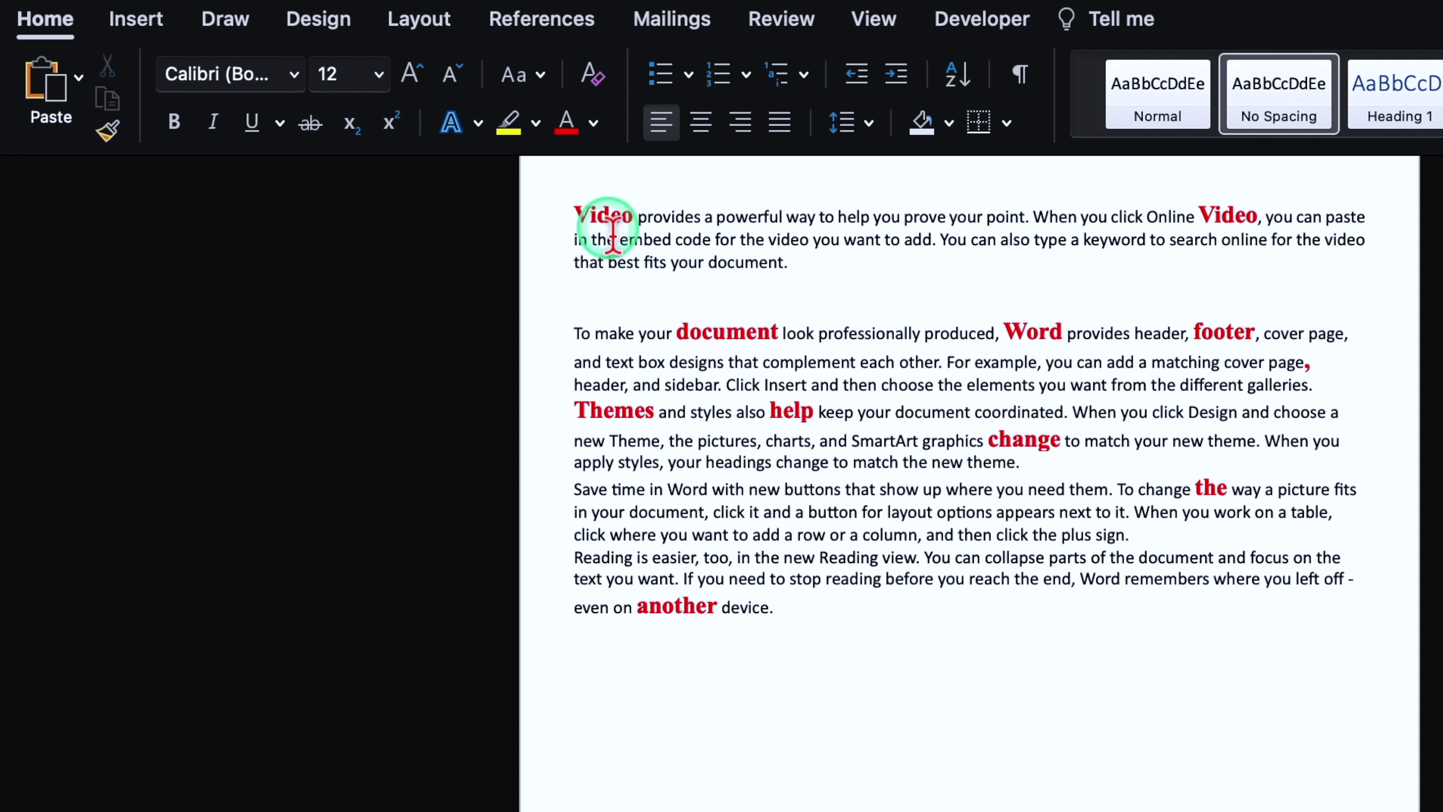
- Paste a copy of the first word "Video" below the last paragraph and undo the paste
double_click(609, 218)
key("ctrl+c")
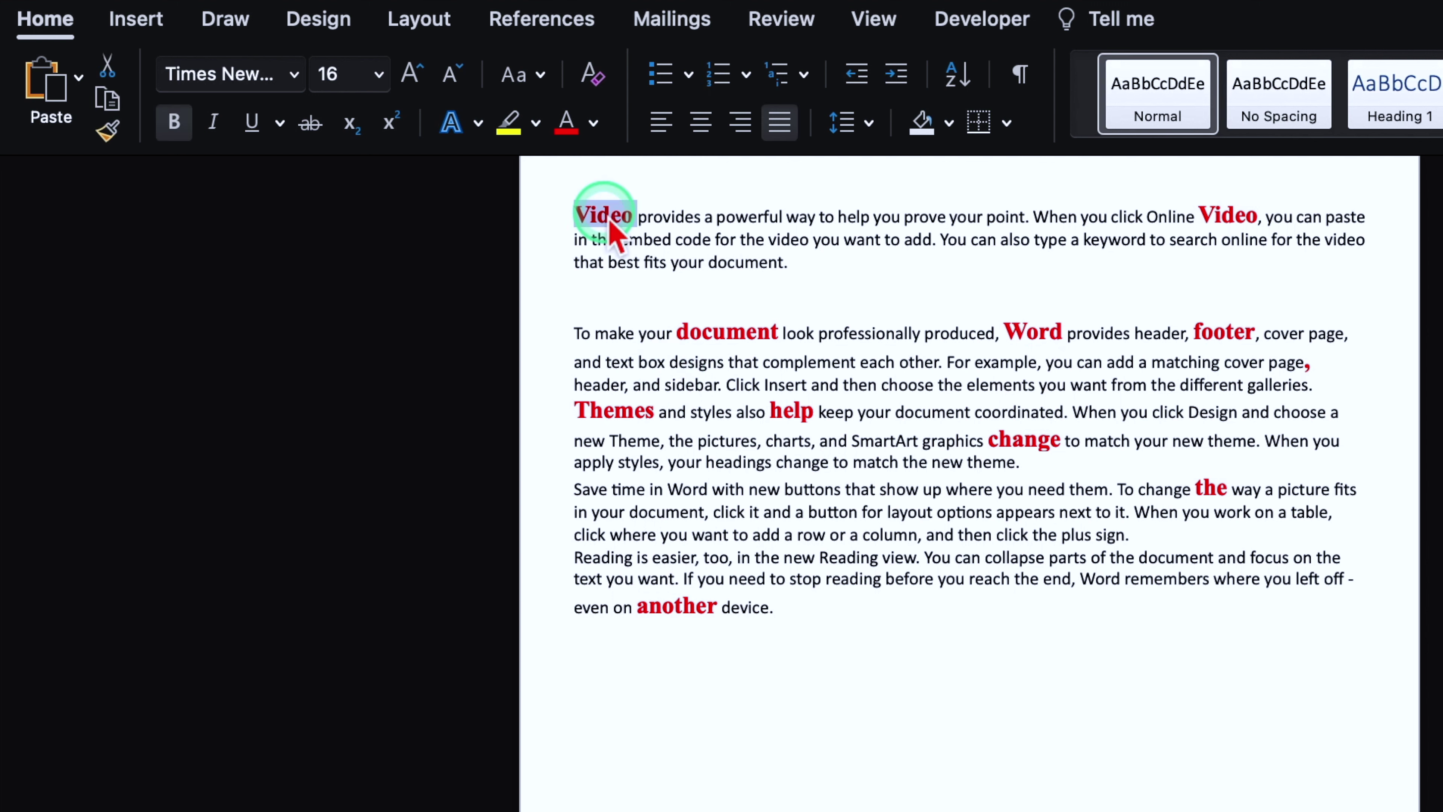
left_click(653, 696)
key("ctrl+v")
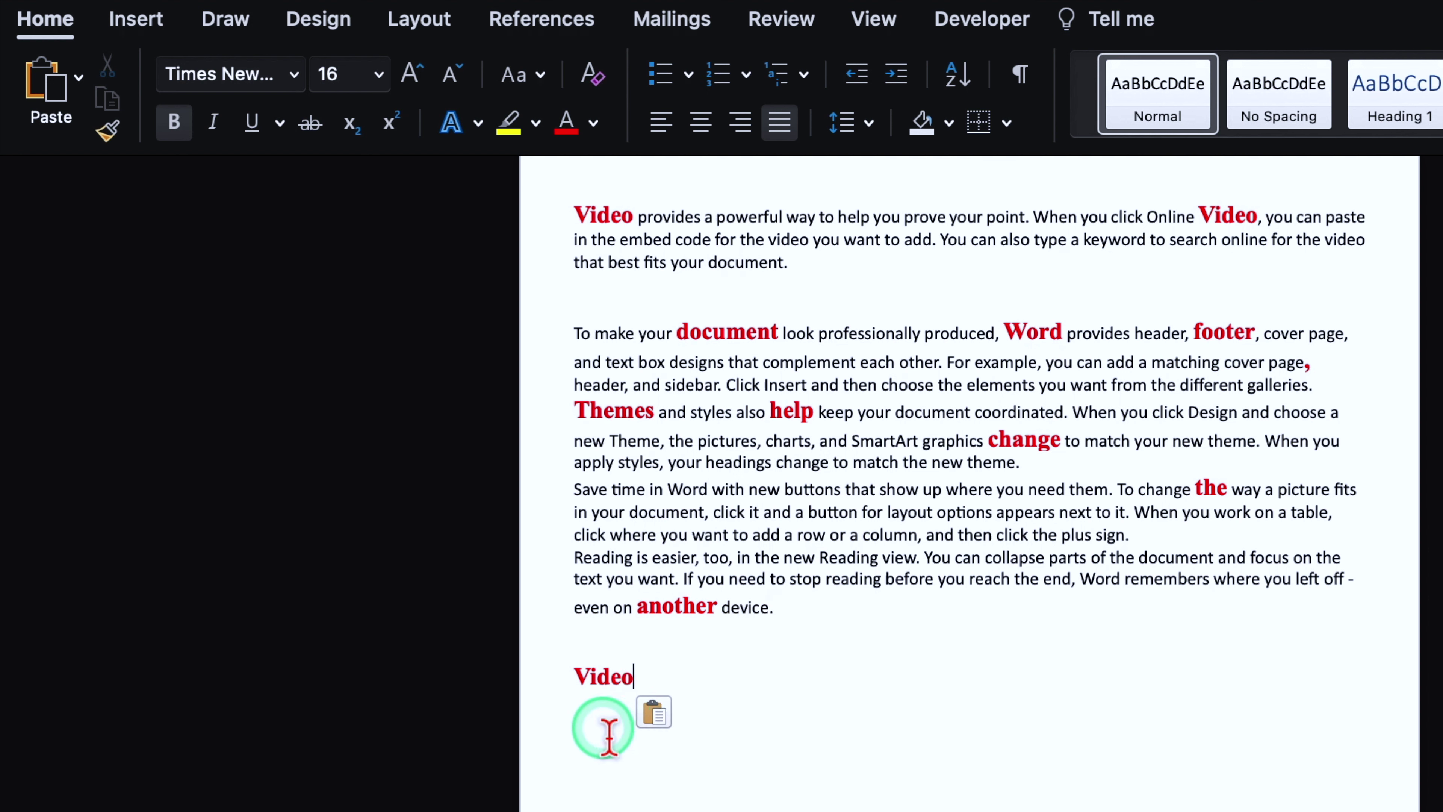
key("ctrl+z")
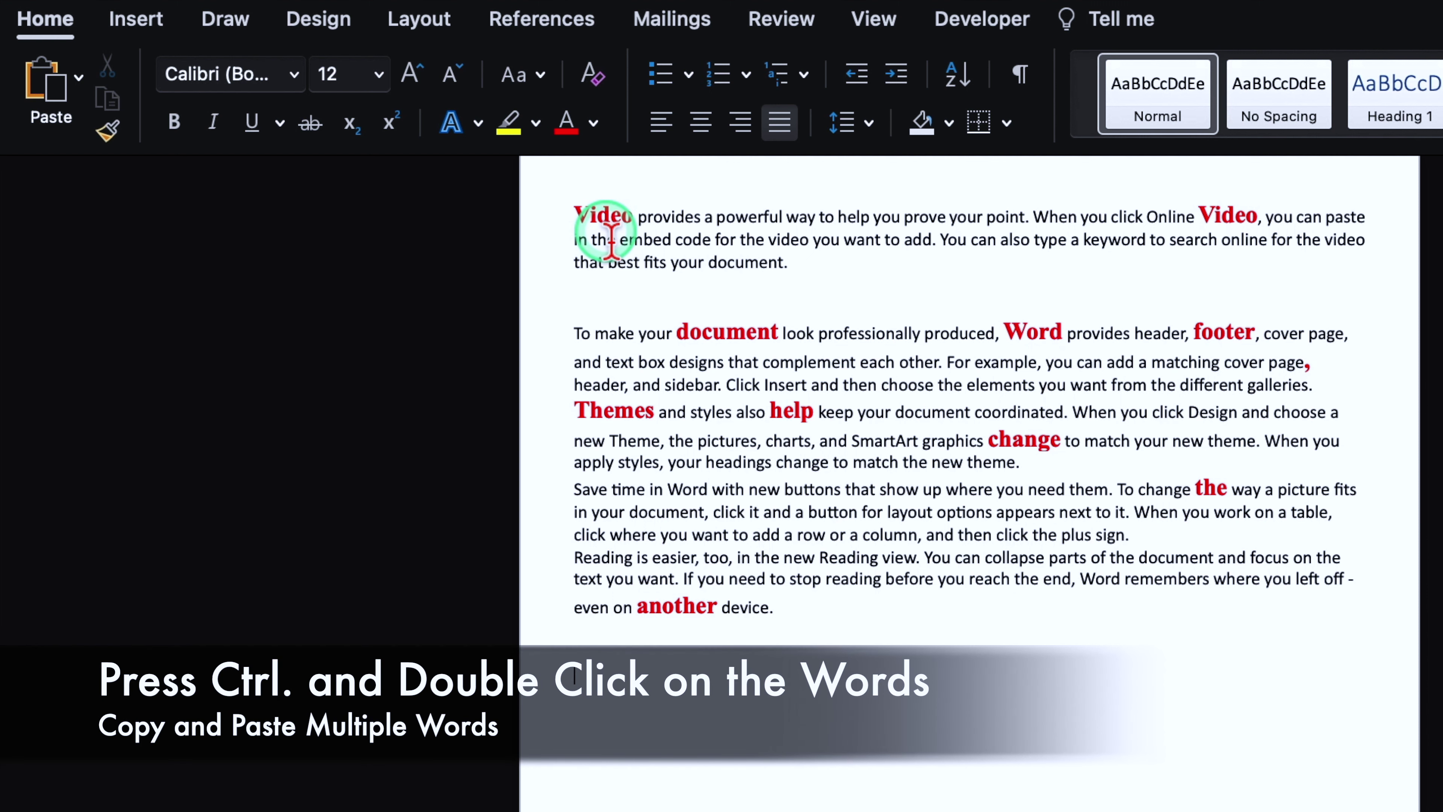
- Select all the red formatted words together, from the first "Video" to "another", and paste copies of them below the last paragraph
double_click(603, 216)
double_click(1227, 216, "ctrl")
double_click(730, 332, "ctrl")
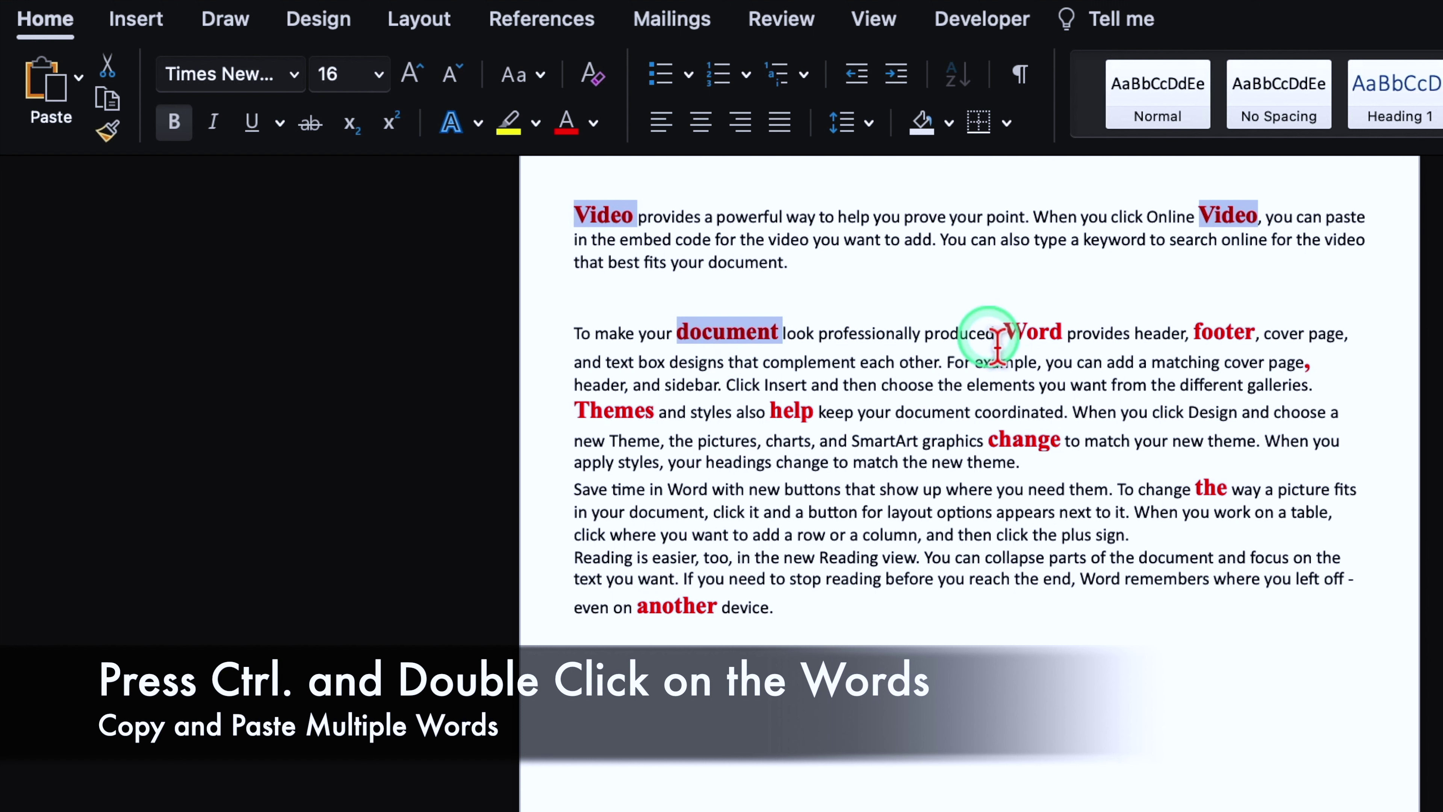
double_click(1033, 332, "ctrl")
double_click(1224, 332, "ctrl")
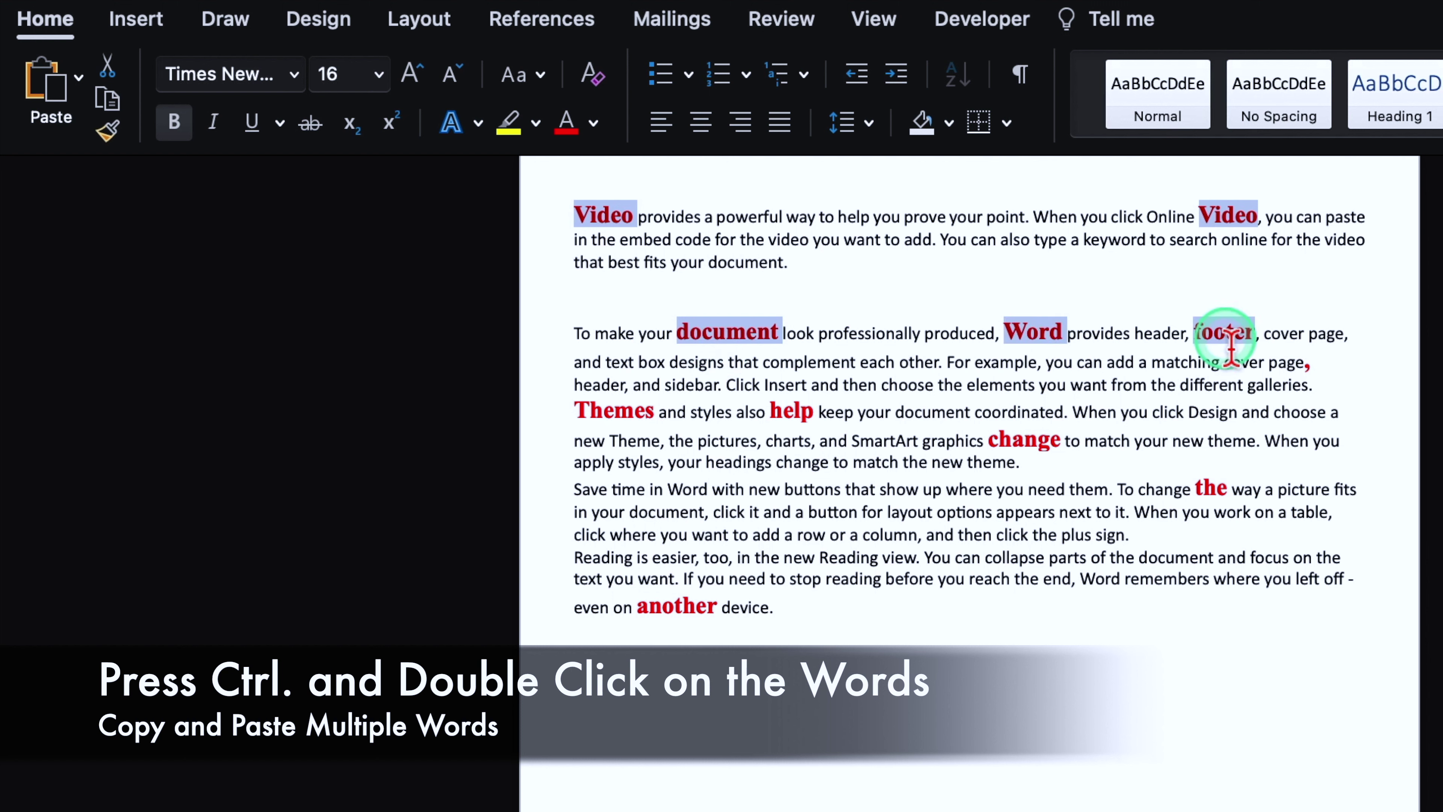
double_click(614, 410, "ctrl")
double_click(792, 410, "ctrl")
double_click(1024, 439, "ctrl")
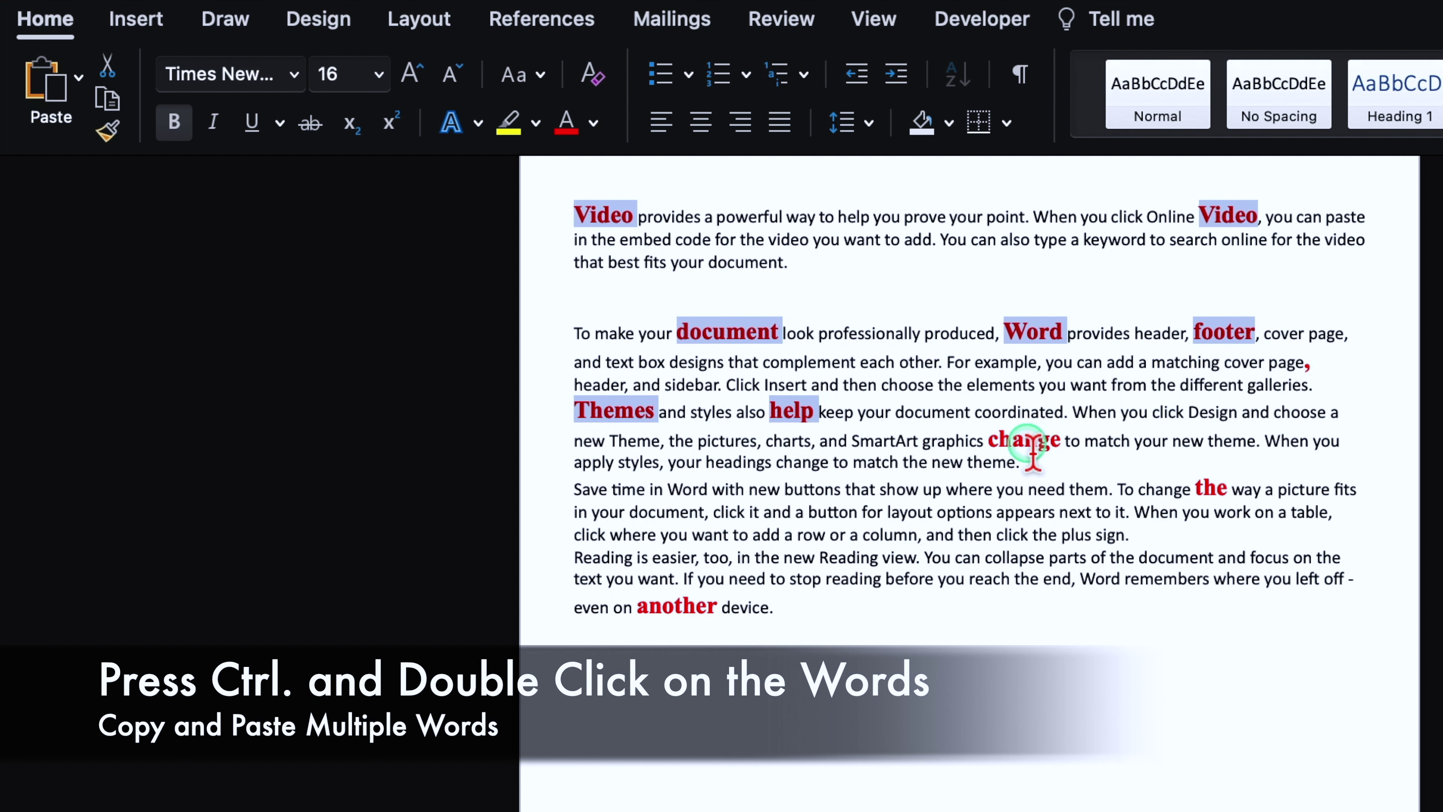
double_click(1212, 488, "ctrl")
double_click(676, 606, "ctrl")
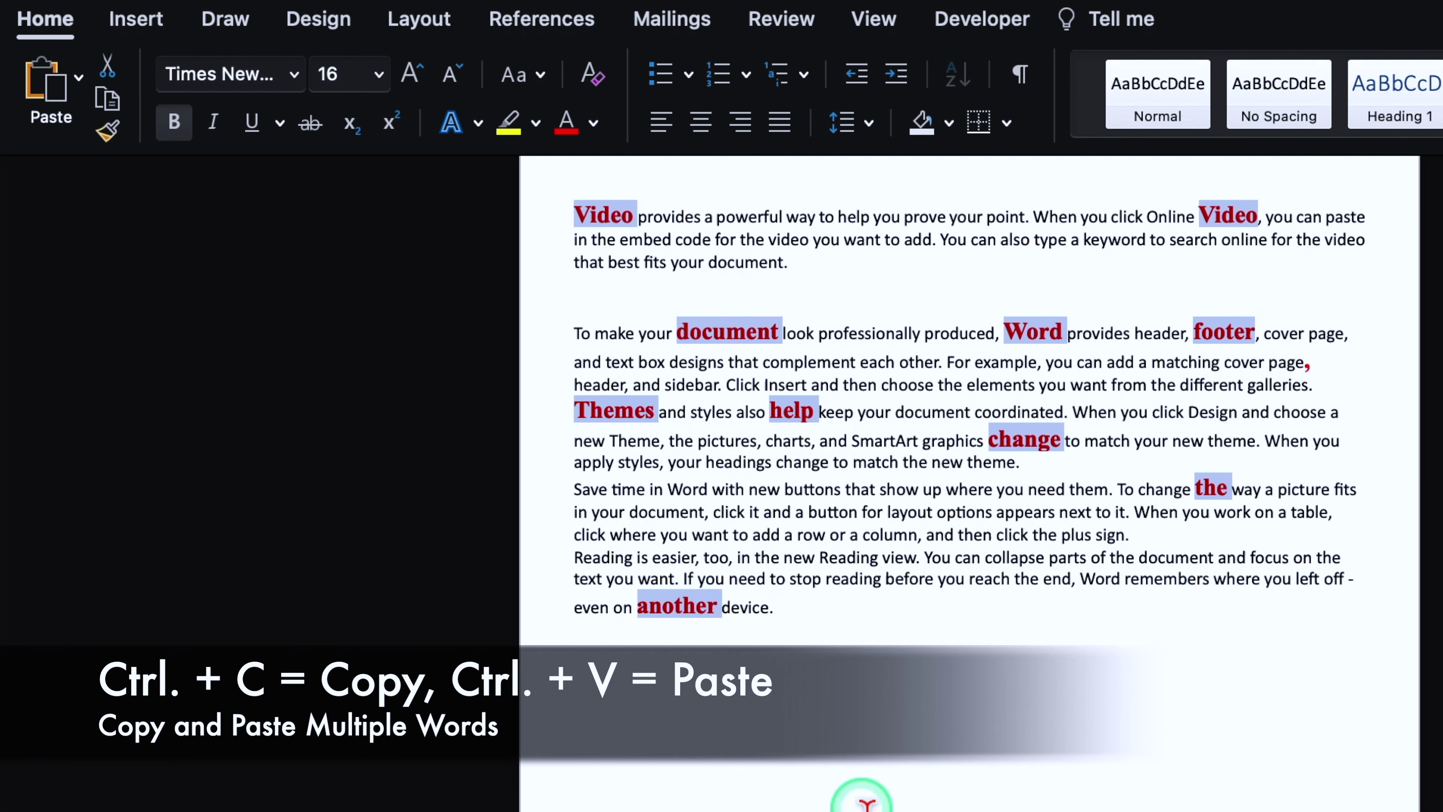
left_click(672, 675)
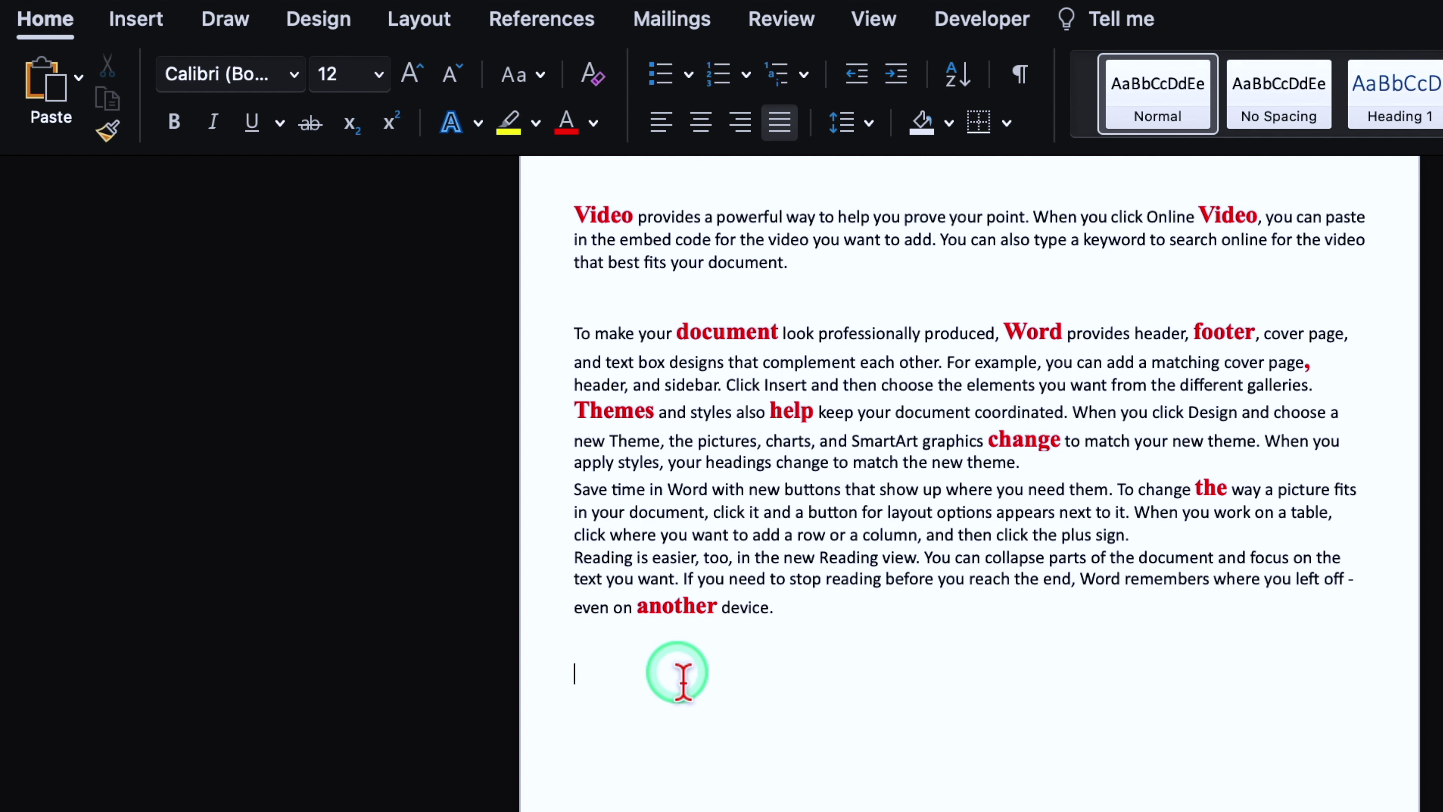
key("ctrl+v")
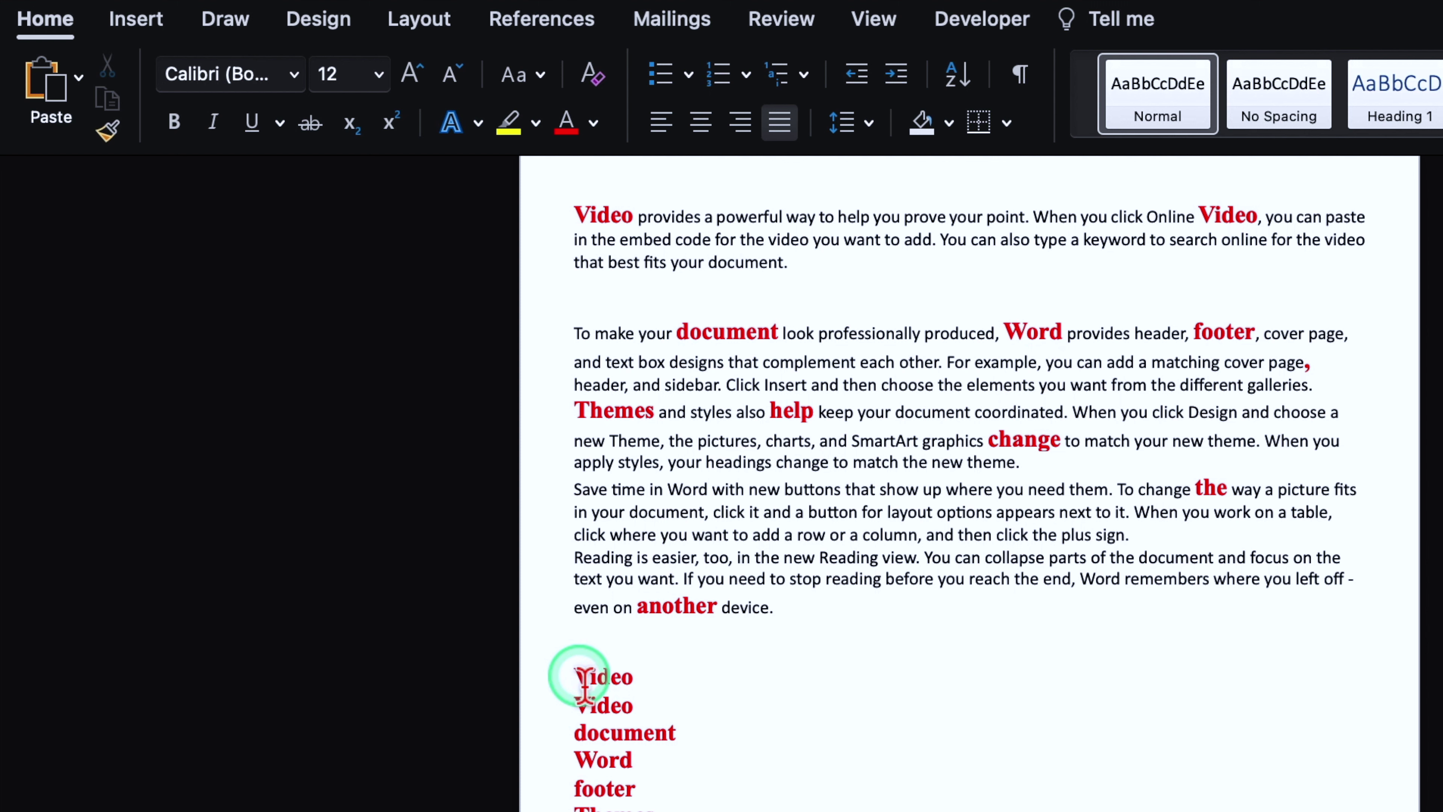
- Format the pasted word list below the last paragraph as a bulleted list with solid round bullets
left_click_drag(577, 677, 609, 806)
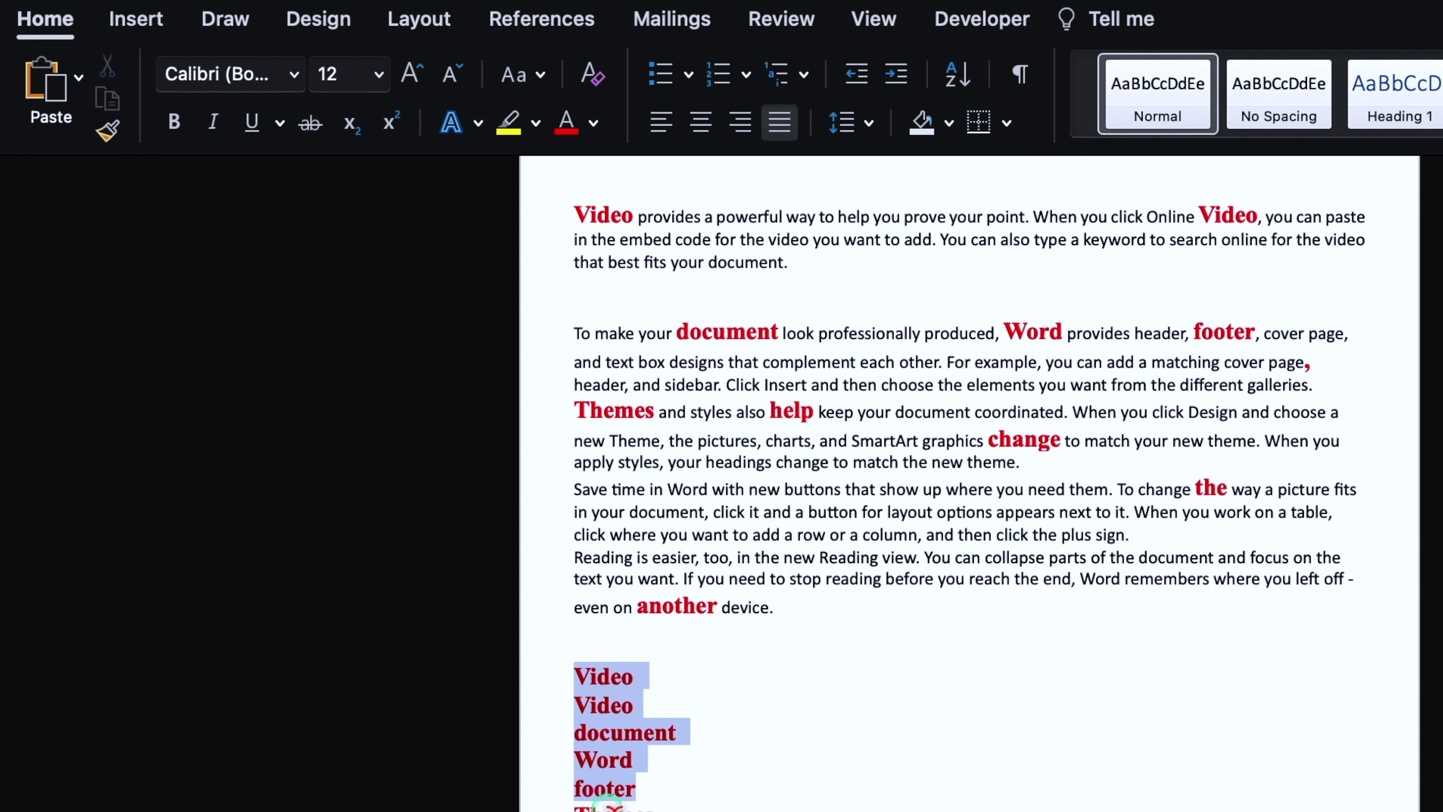
left_click(688, 74)
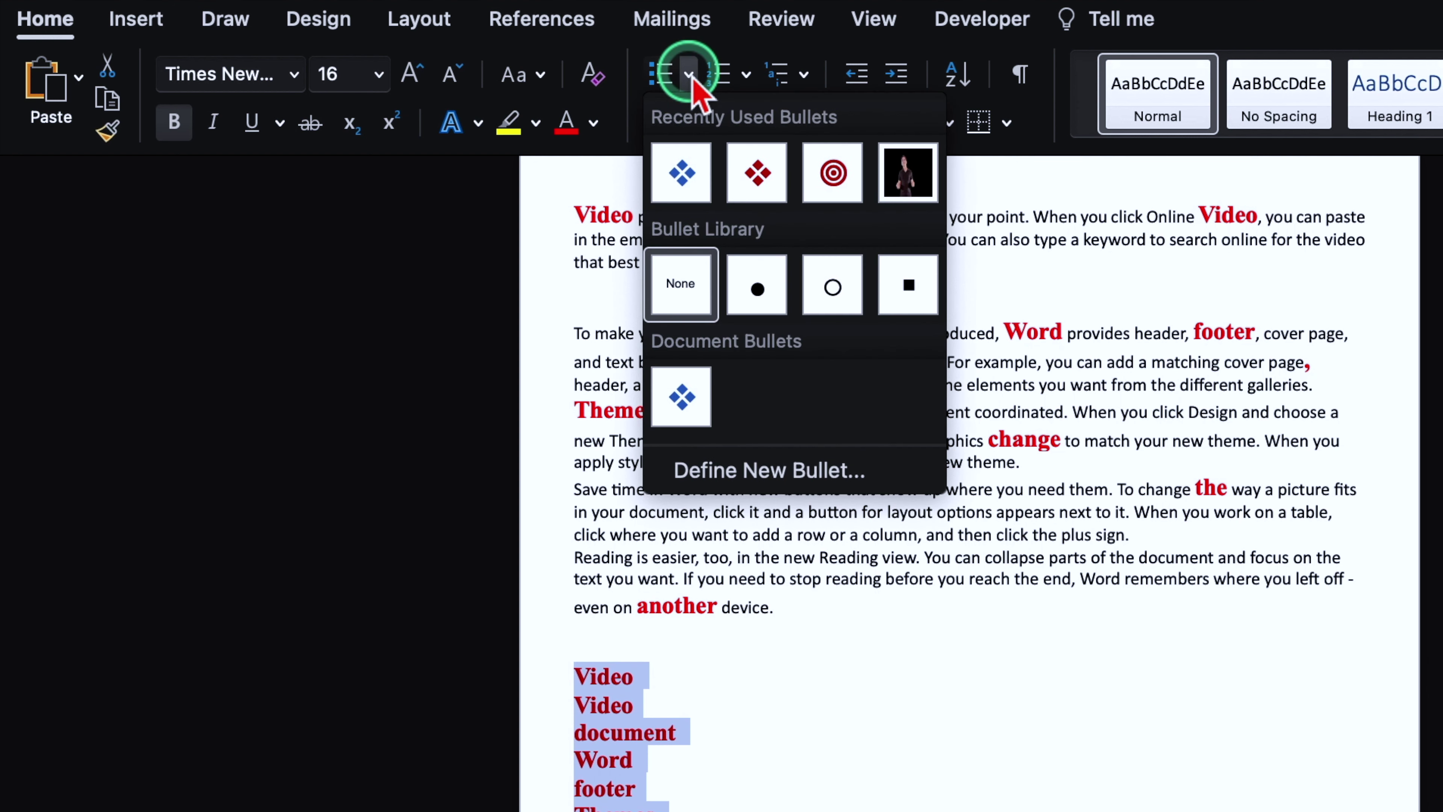
left_click(763, 297)
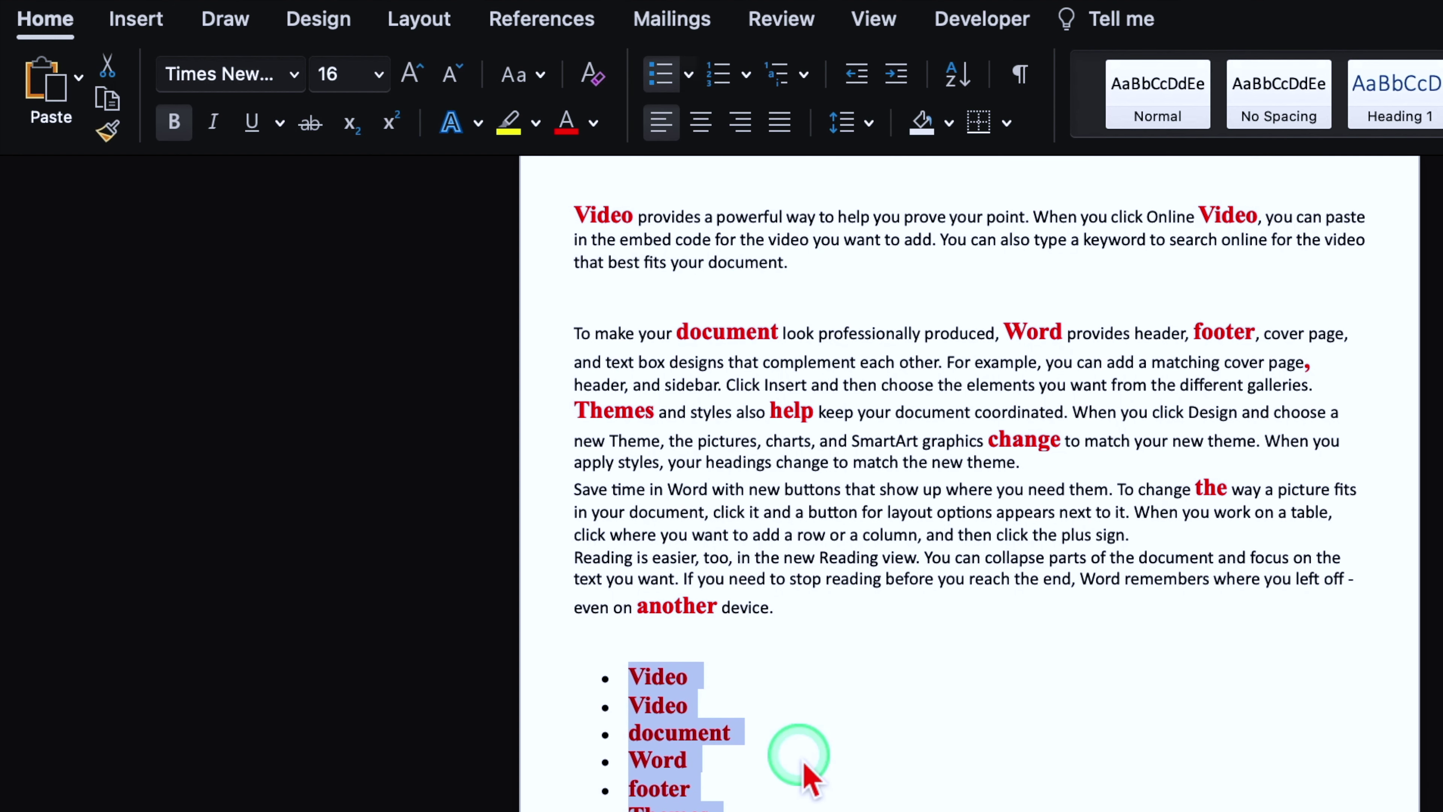
left_click(806, 774)
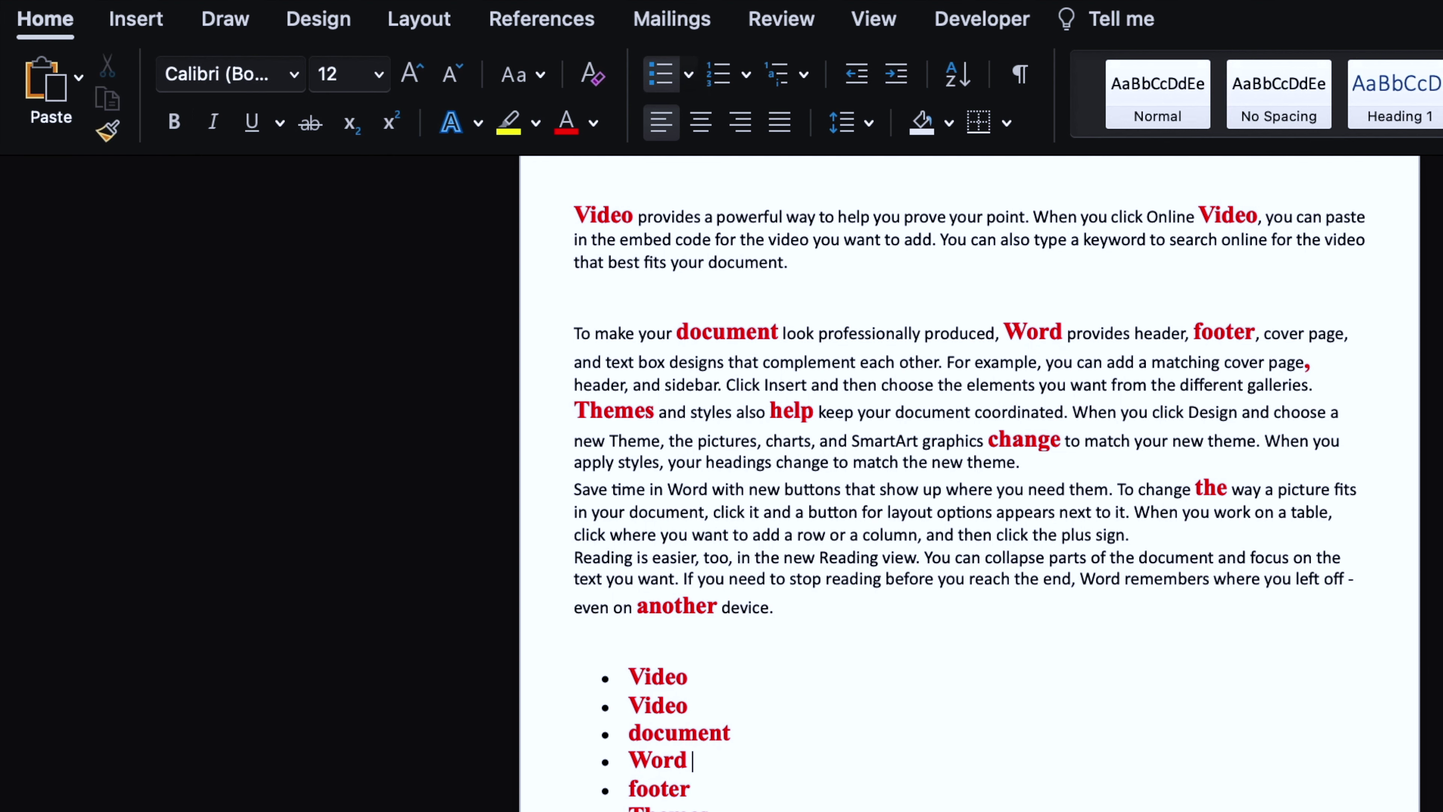